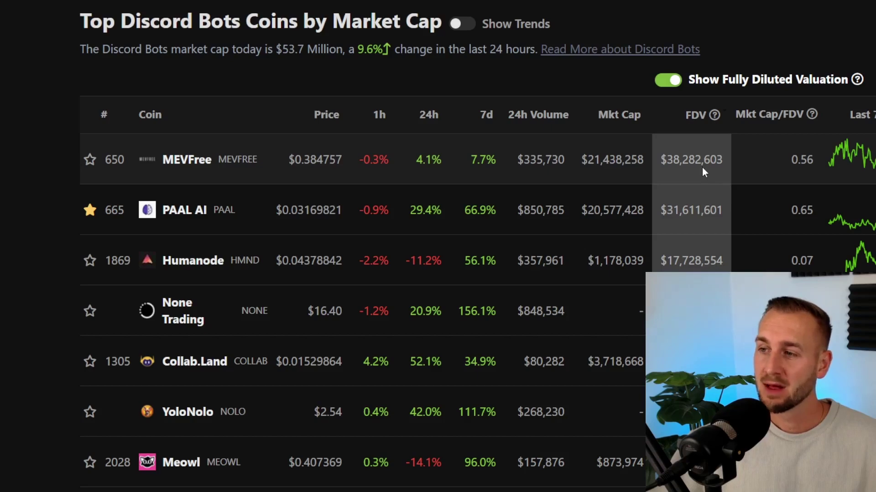
# Scroll the YoloNolo coin page and highlight its $11,298,788 fully diluted valuation.
pyautogui.scroll(-1, 703, 169)
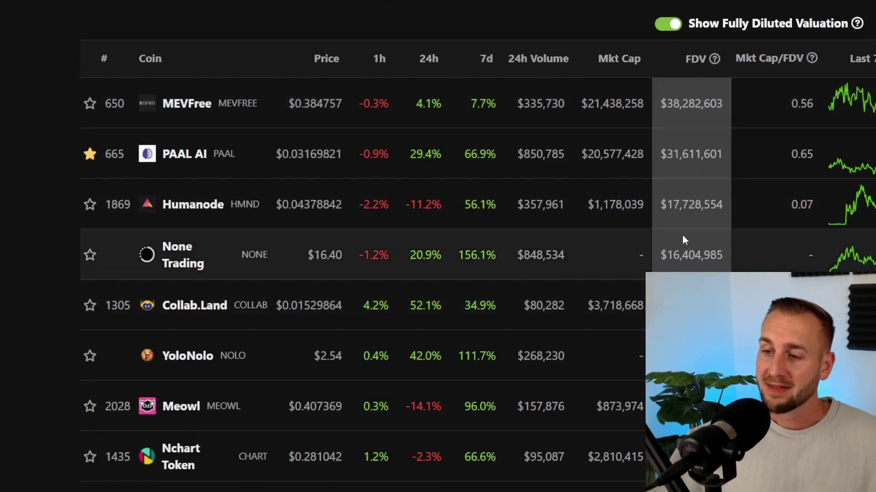
pyautogui.scroll(-1, 682, 235)
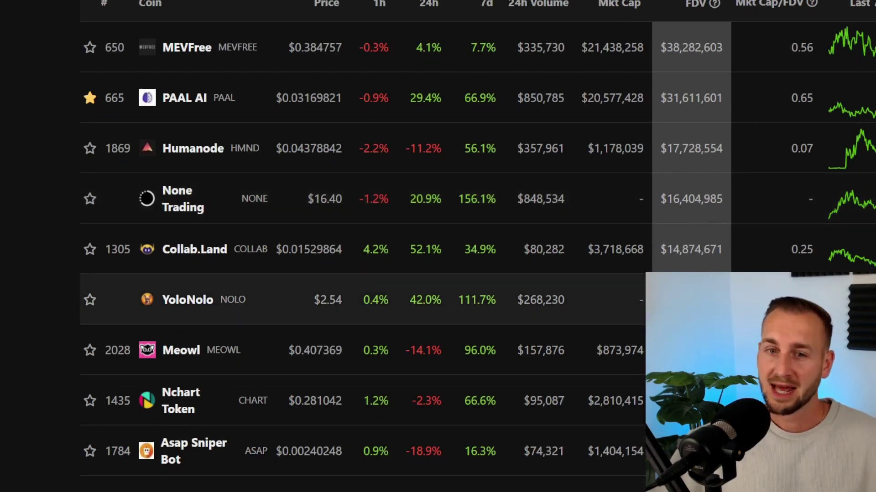
pyautogui.scroll(-1, 667, 247)
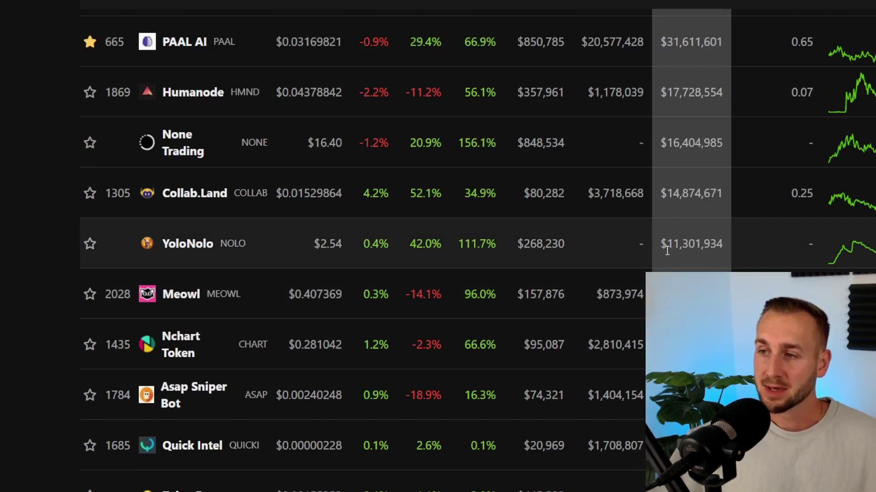
pyautogui.scroll(2, 666, 251)
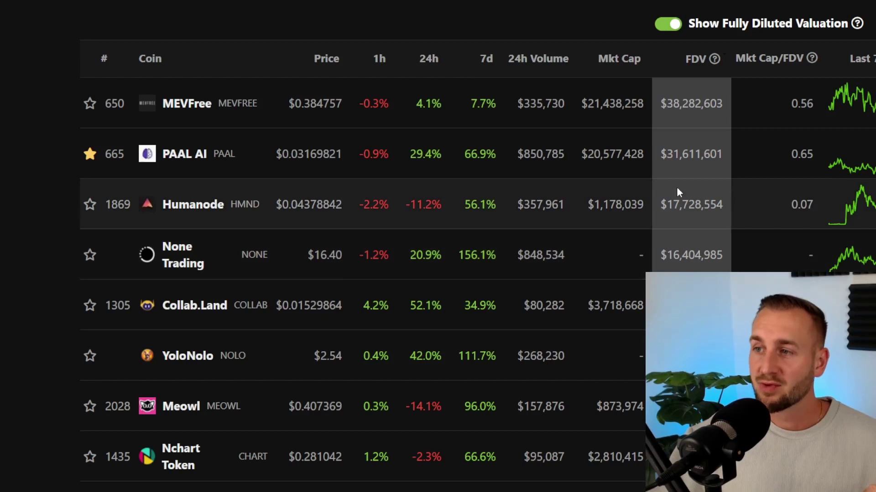
pyautogui.scroll(-2, 677, 192)
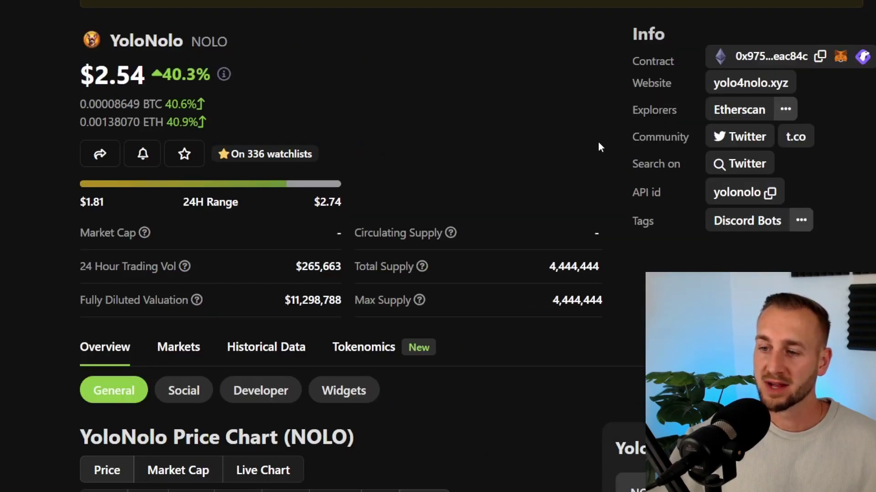
pyautogui.scroll(-1, 598, 141)
pyautogui.moveTo(290, 245); pyautogui.dragTo(353, 246)
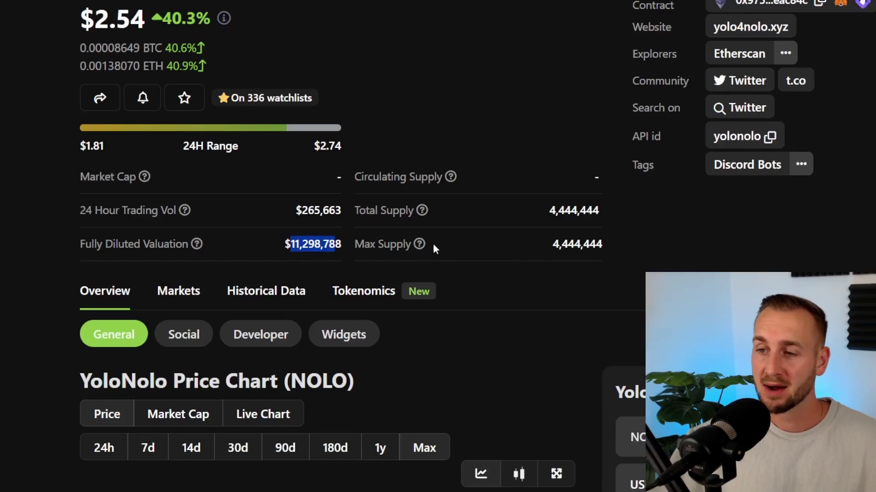
pyautogui.click(576, 254)
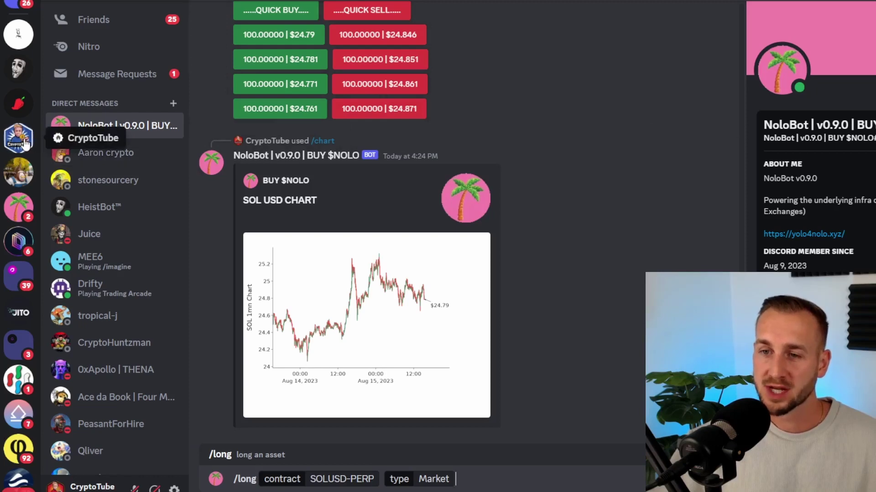
# Go to CryptoTube's #general channel and follow the mention into #nolo-spot-perps.
pyautogui.press('Return')
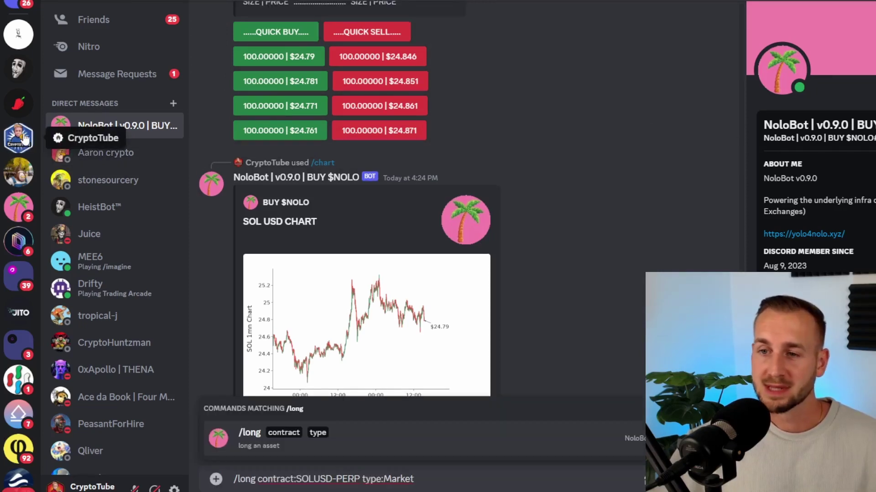
pyautogui.click(25, 139)
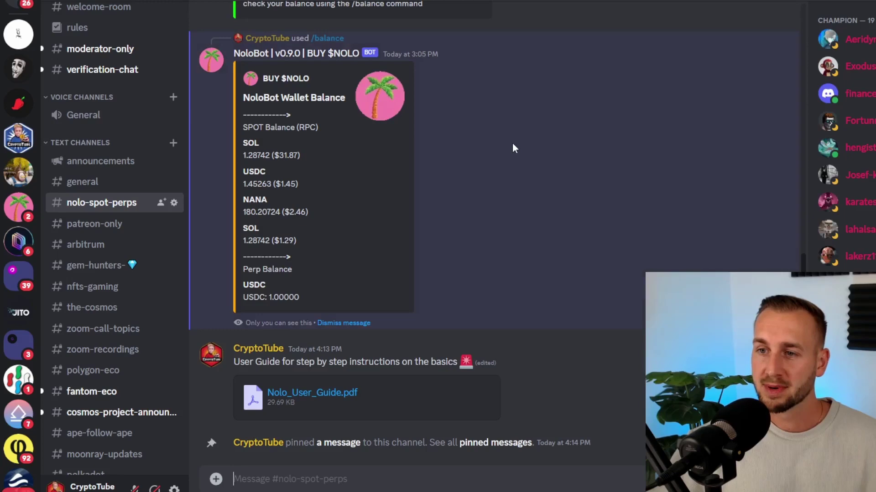
pyautogui.click(146, 184)
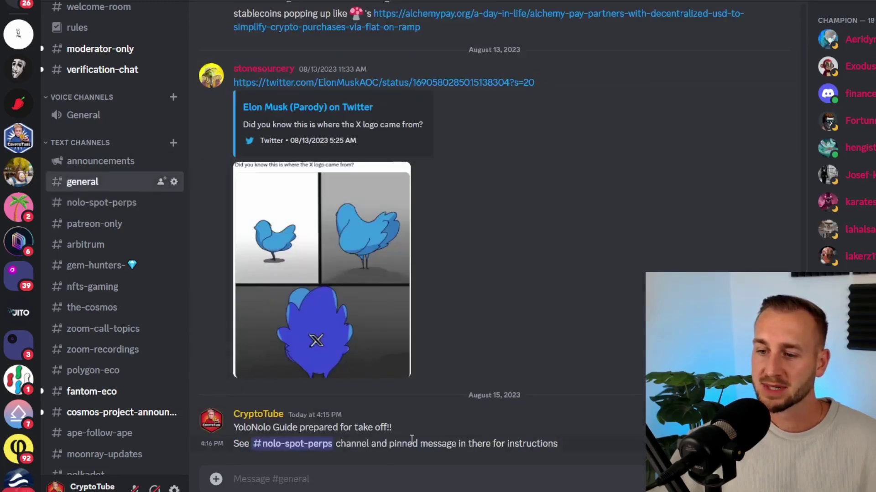
pyautogui.click(291, 445)
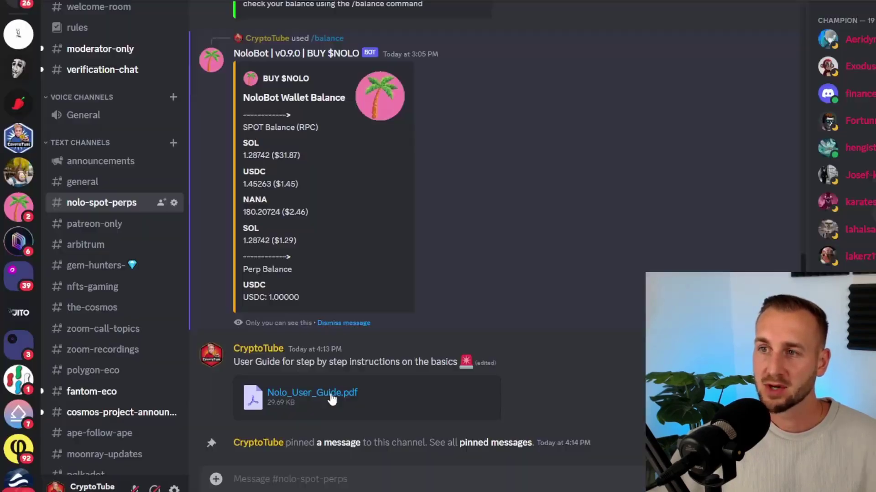
pyautogui.click(312, 394)
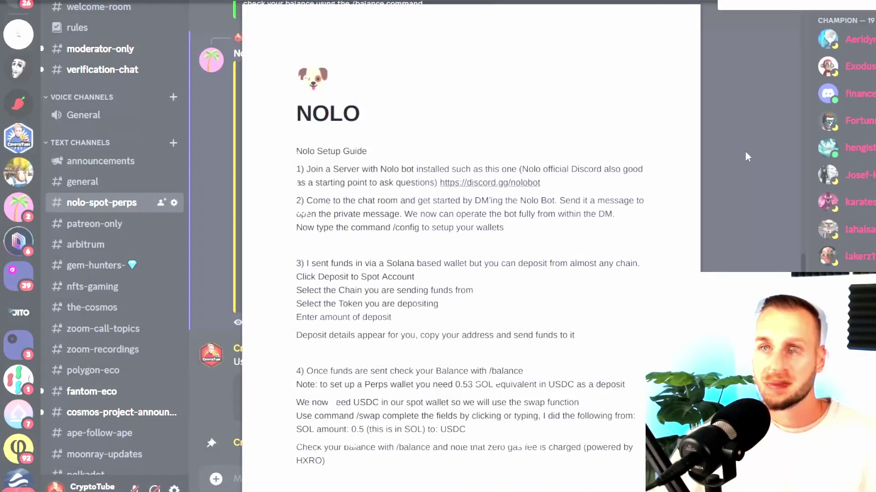
pyautogui.scroll(-7, 746, 153)
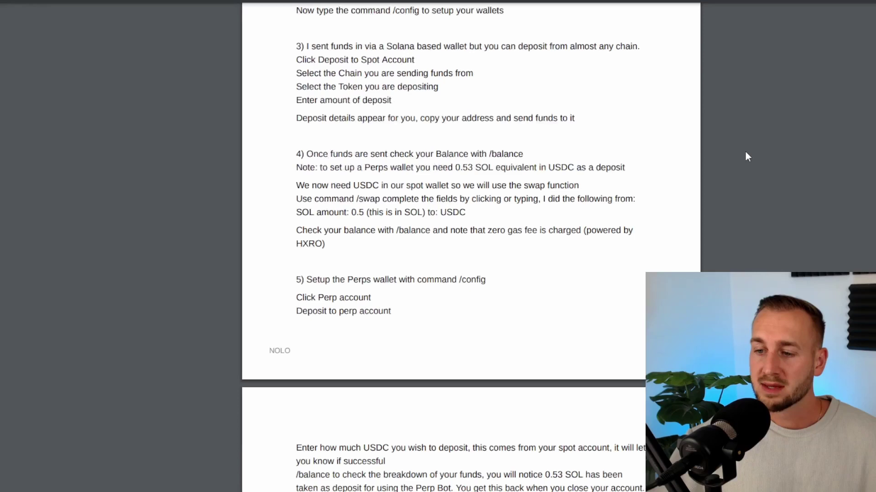
pyautogui.scroll(-7, 746, 154)
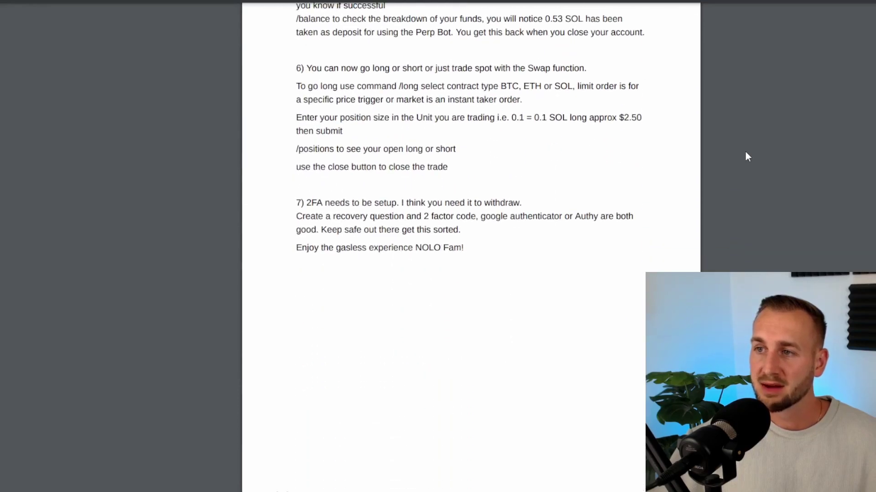
pyautogui.scroll(15, 745, 155)
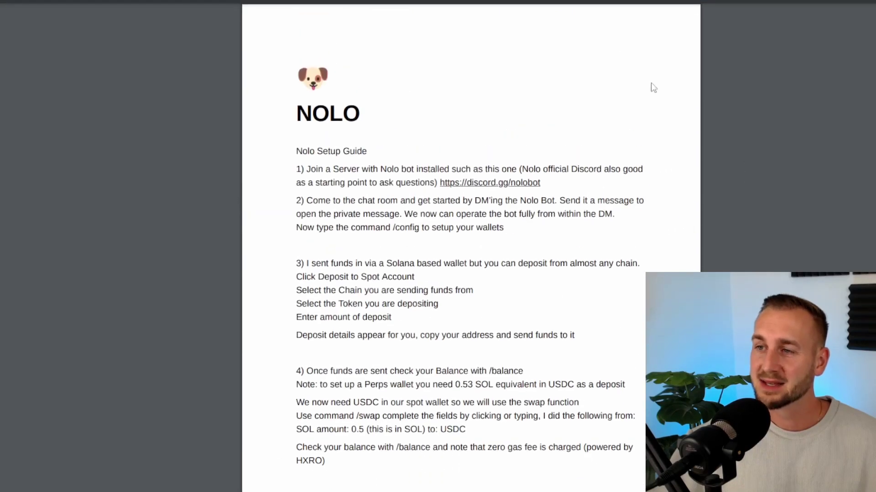
pyautogui.press('Escape')
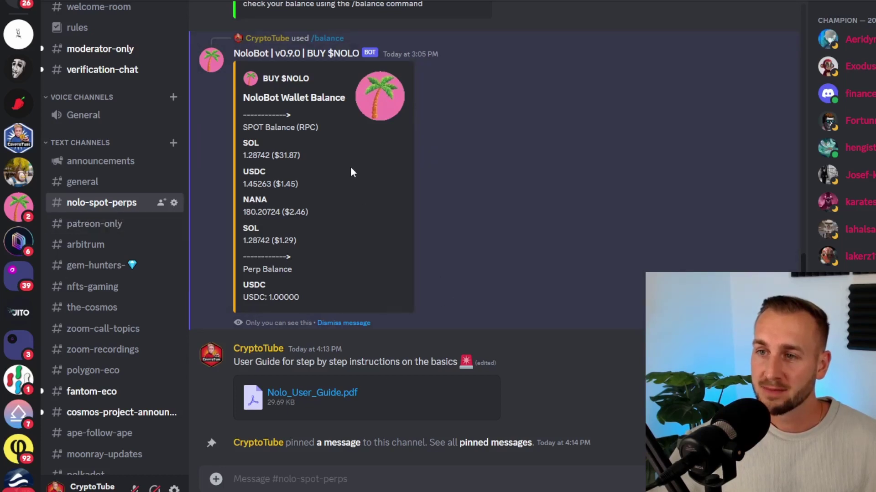
# Open NoloBot's profile card and send it 'hi' as a direct message.
pyautogui.scroll(6, 365, 280)
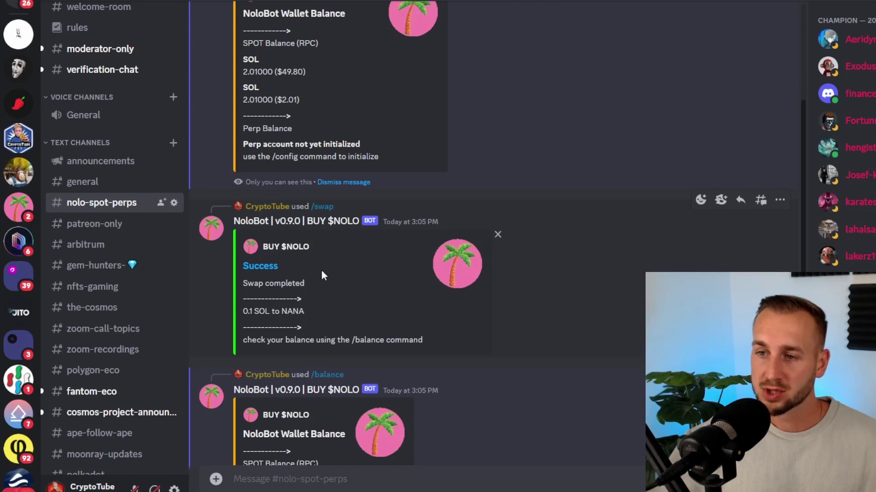
pyautogui.click(257, 222)
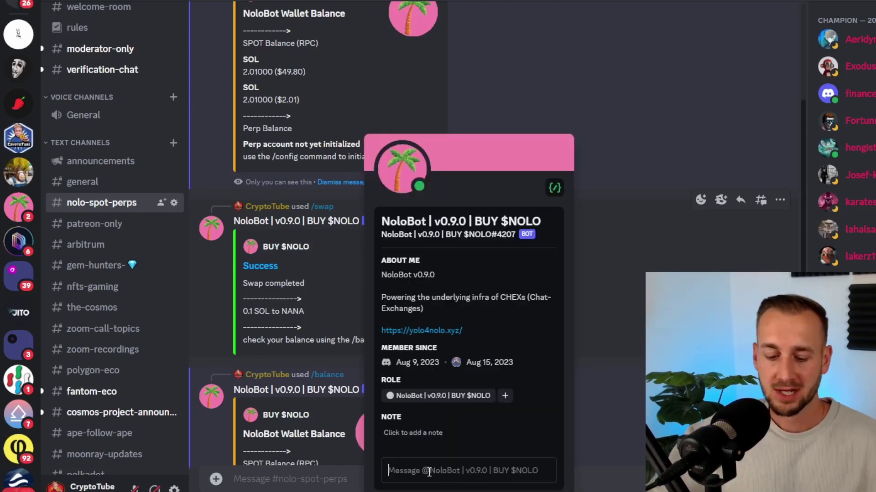
pyautogui.write('hi')
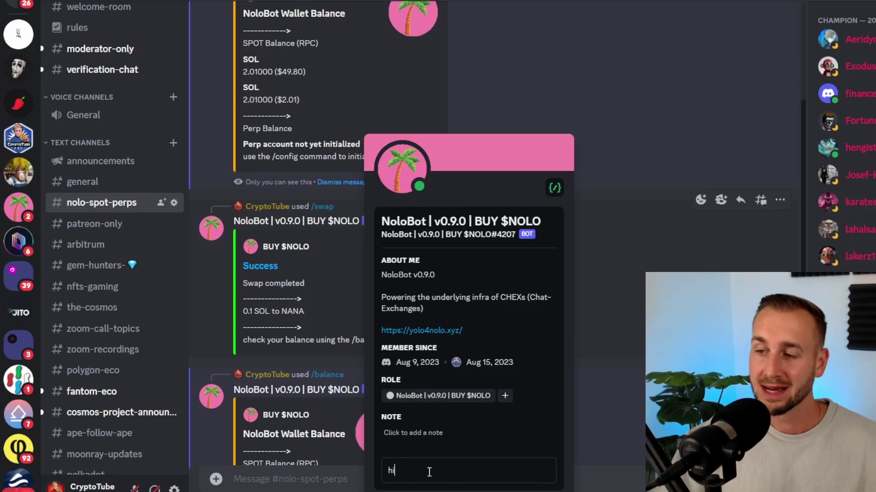
pyautogui.press('Return')
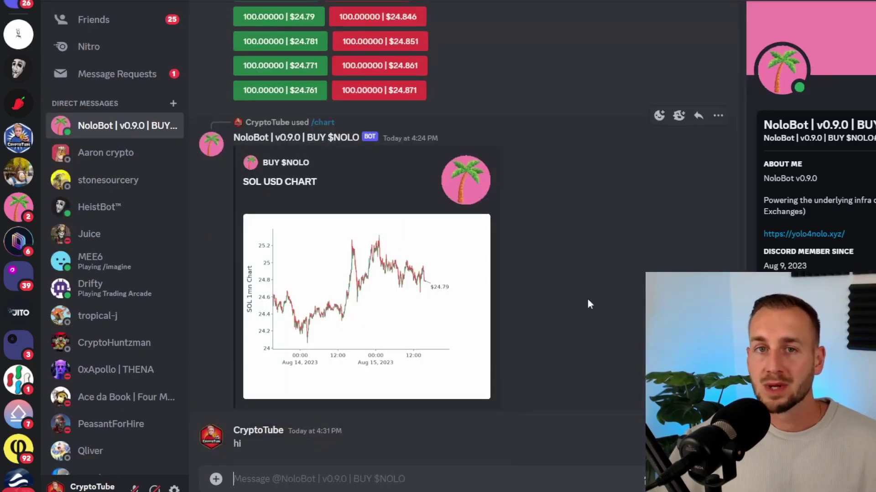
pyautogui.click(314, 481)
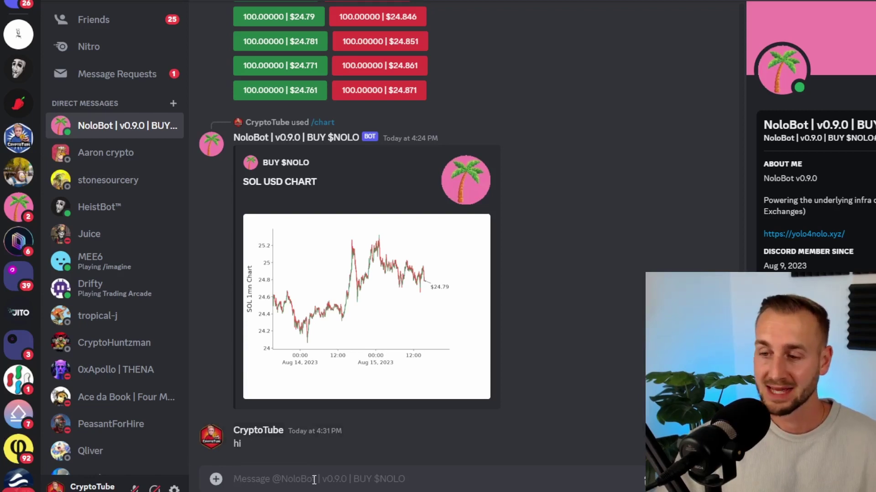
pyautogui.write('/')
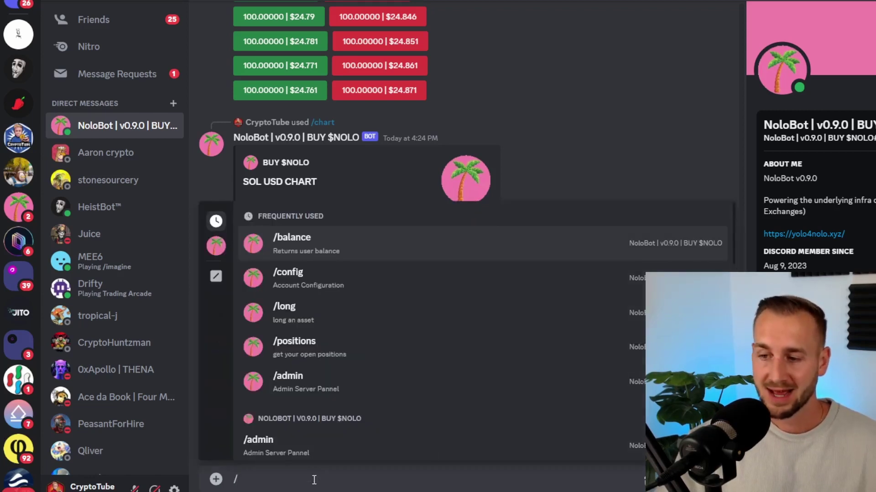
pyautogui.write('co')
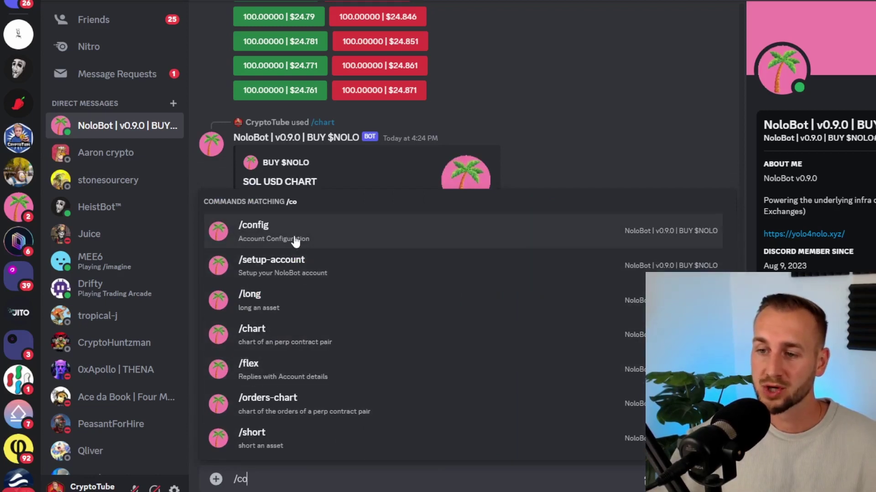
pyautogui.click(297, 235)
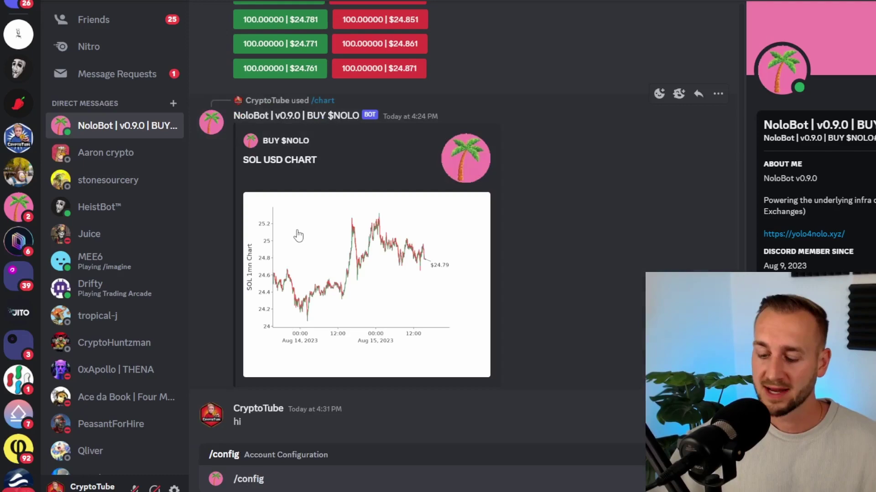
pyautogui.press('Return')
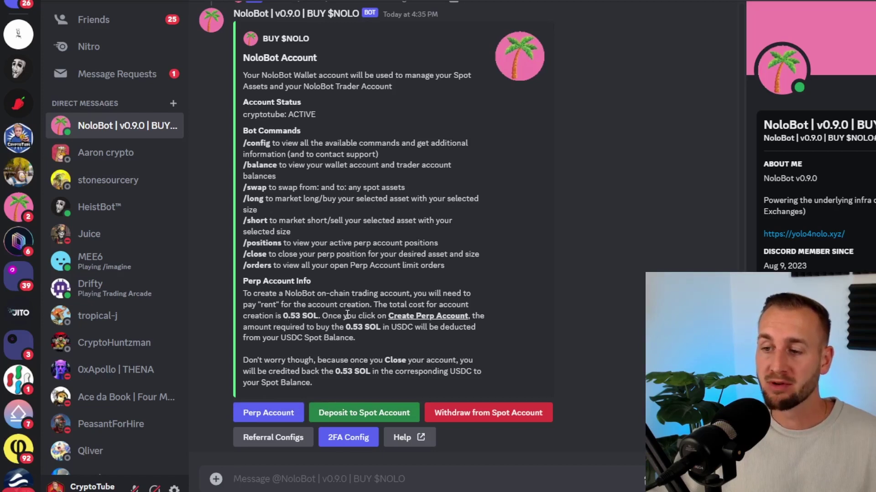
# Start a spot-account deposit with NoloBot, choosing SOLANA as the chain.
pyautogui.click(357, 414)
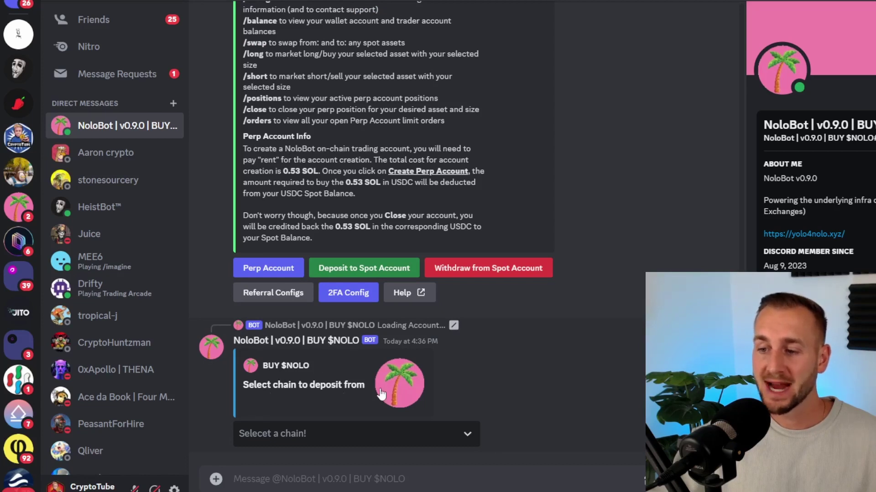
pyautogui.click(324, 433)
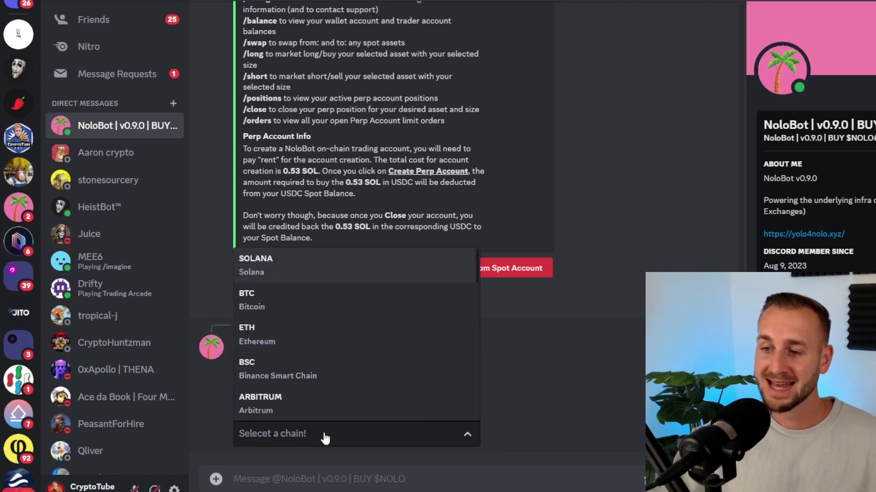
pyautogui.scroll(-1, 345, 290)
pyautogui.scroll(-8, 345, 296)
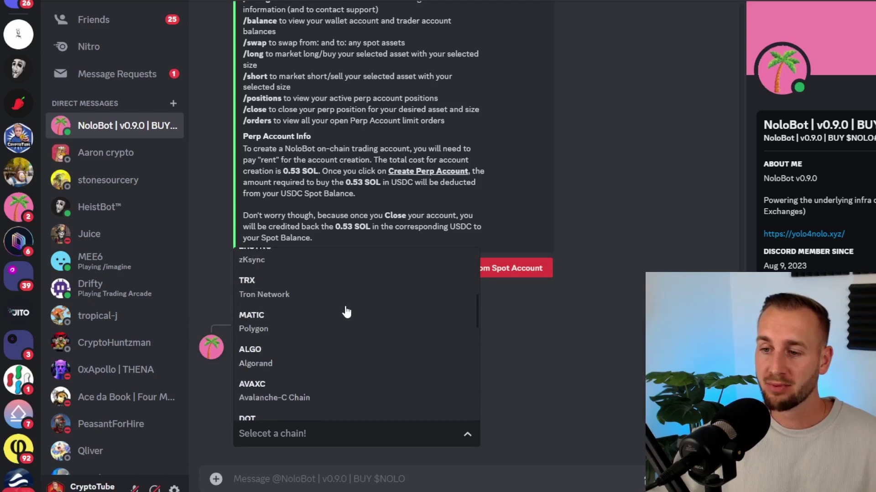
pyautogui.scroll(-4, 347, 312)
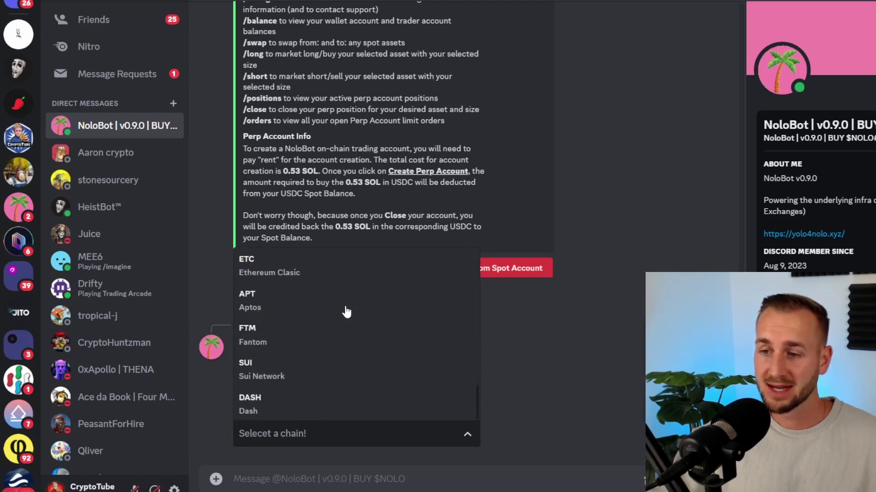
pyautogui.scroll(10, 346, 312)
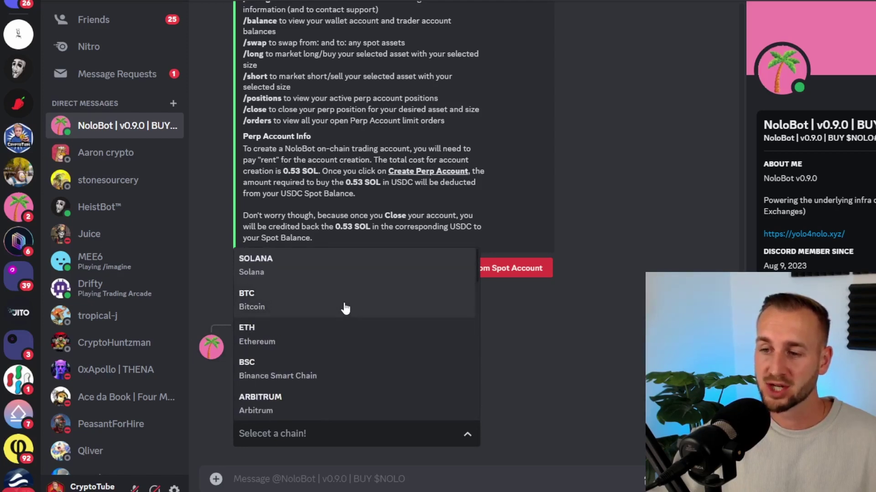
pyautogui.click(328, 273)
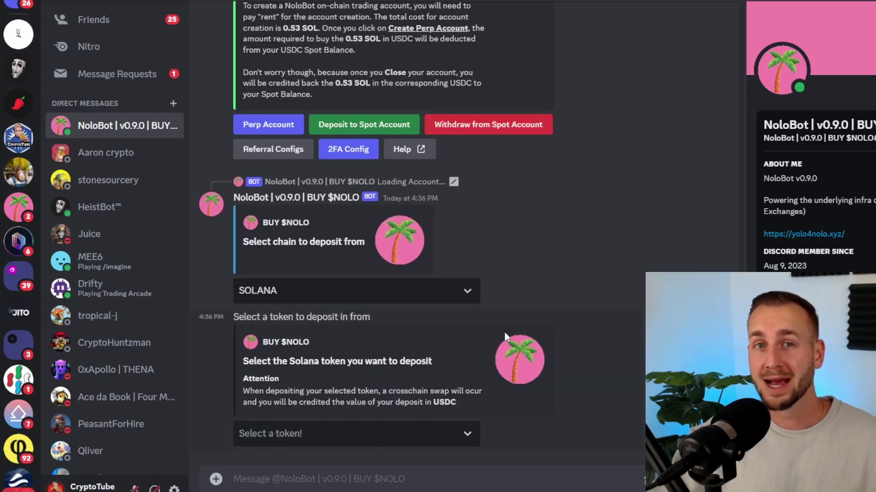
# Request a 1 SOL deposit and select the Solana deposit address it returns.
pyautogui.click(391, 439)
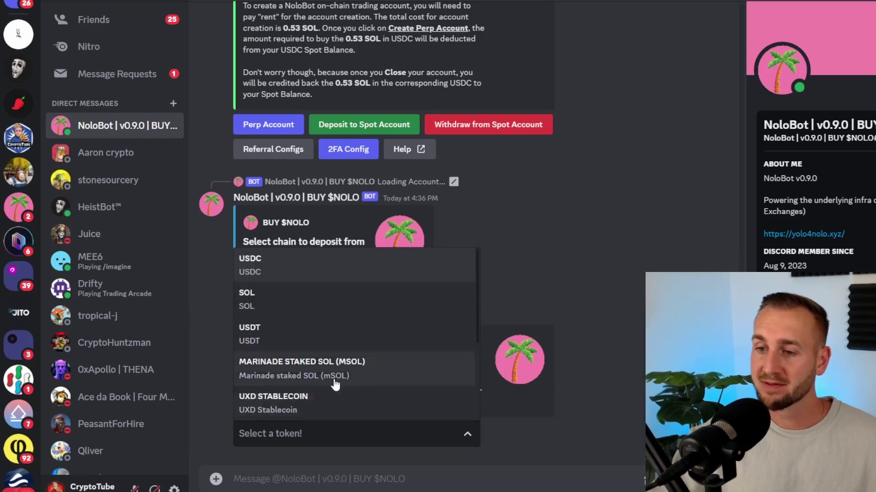
pyautogui.click(293, 307)
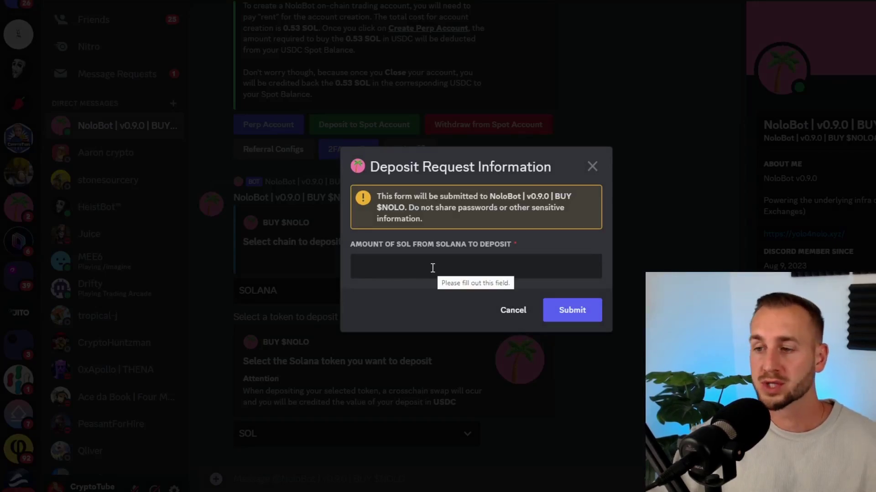
pyautogui.write('1')
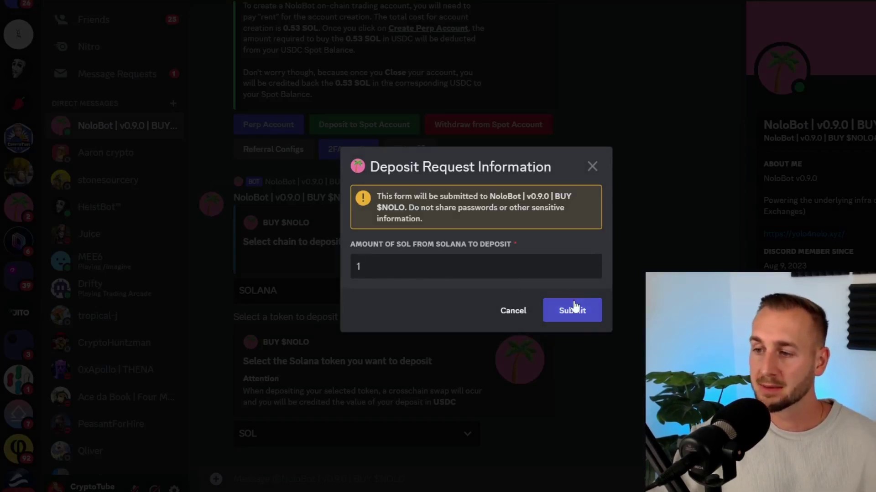
pyautogui.click(573, 302)
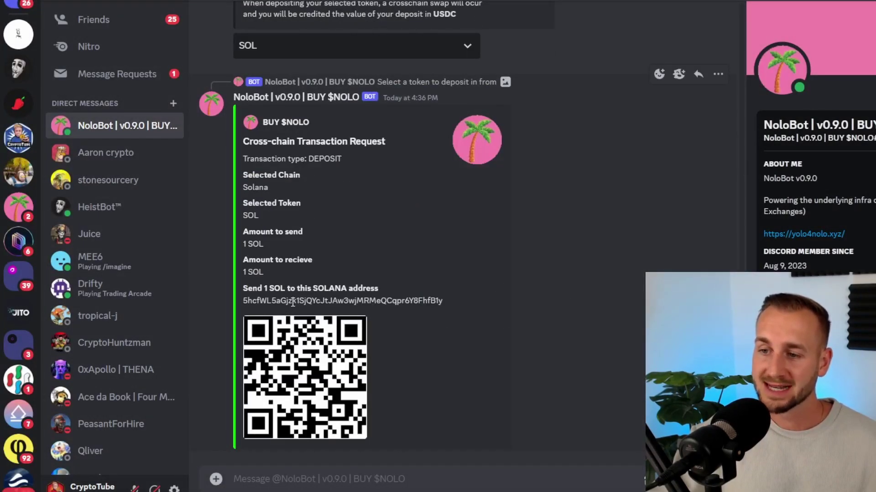
pyautogui.doubleClick(292, 304)
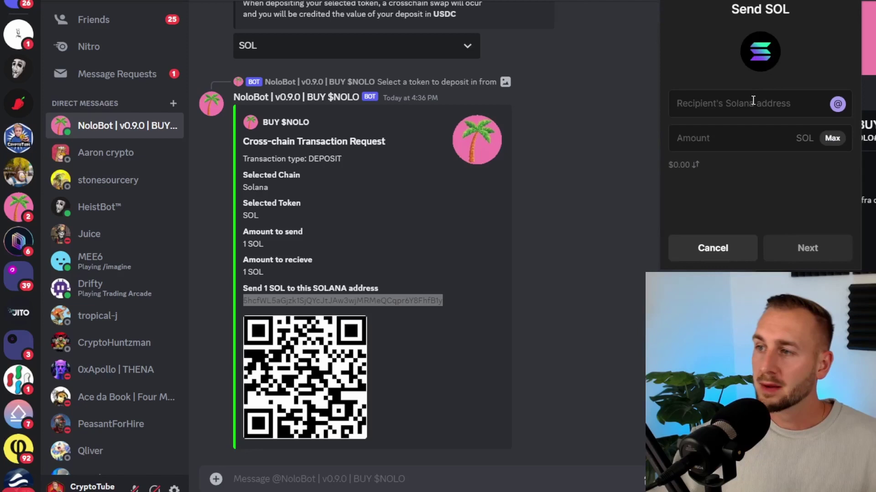
# Send 1 SOL from Phantom to the pasted NoloBot deposit address and close the confirmation.
pyautogui.write('5hcfWL5aGjzk1SjQYcJtJAw3wjMRMeQCqpr6Y8FhfB1y')
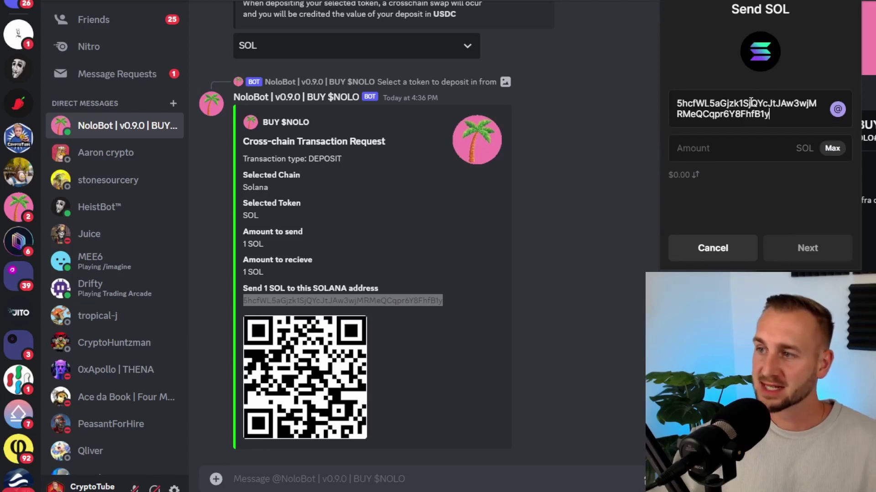
pyautogui.click(737, 141)
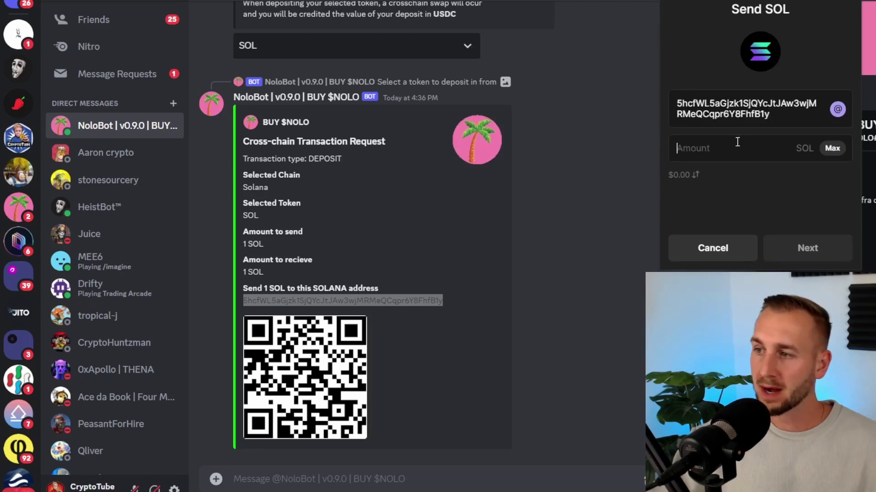
pyautogui.write('1')
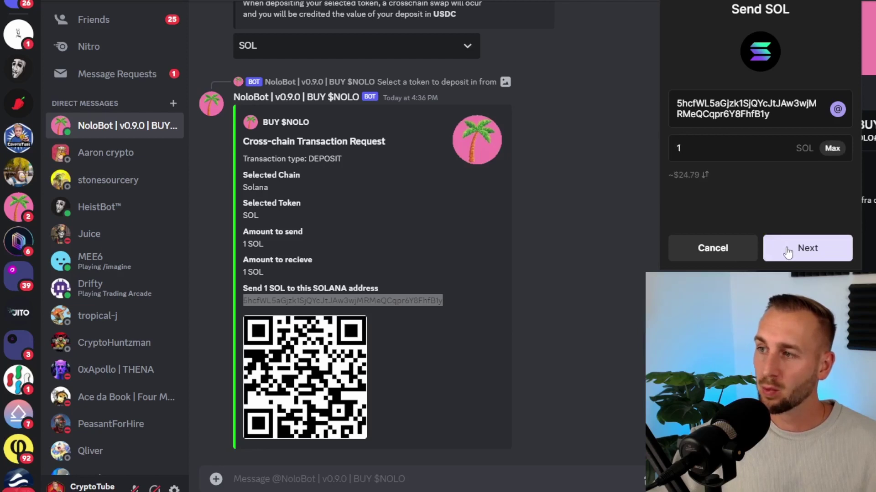
pyautogui.click(787, 252)
pyautogui.click(787, 252)
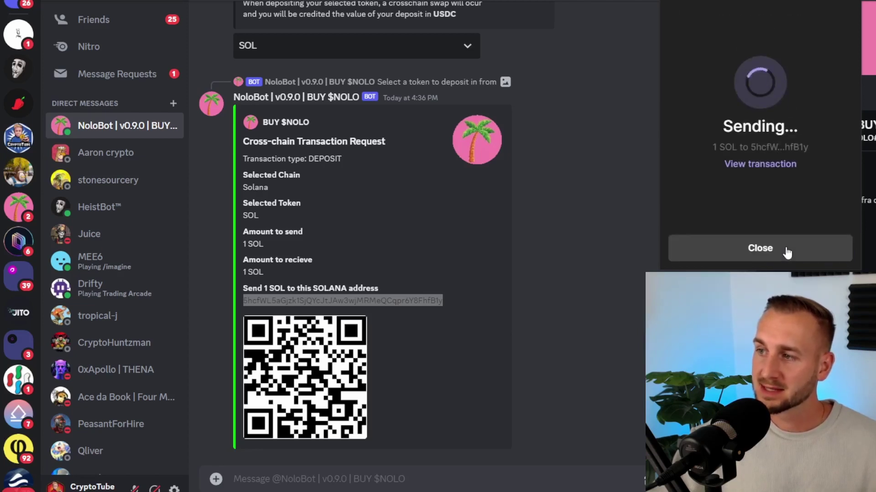
pyautogui.click(387, 484)
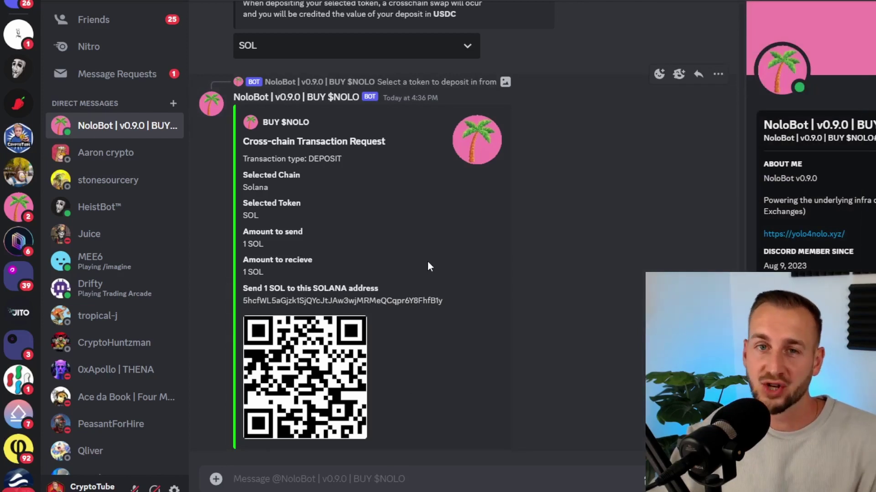
# Run /balance and highlight the note about the 0.53 SOL perp account deduction.
pyautogui.click(303, 479)
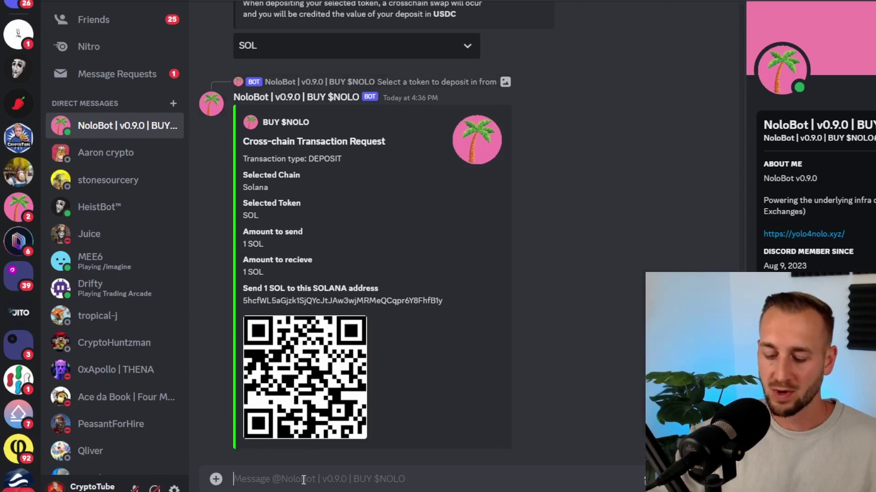
pyautogui.write('/b')
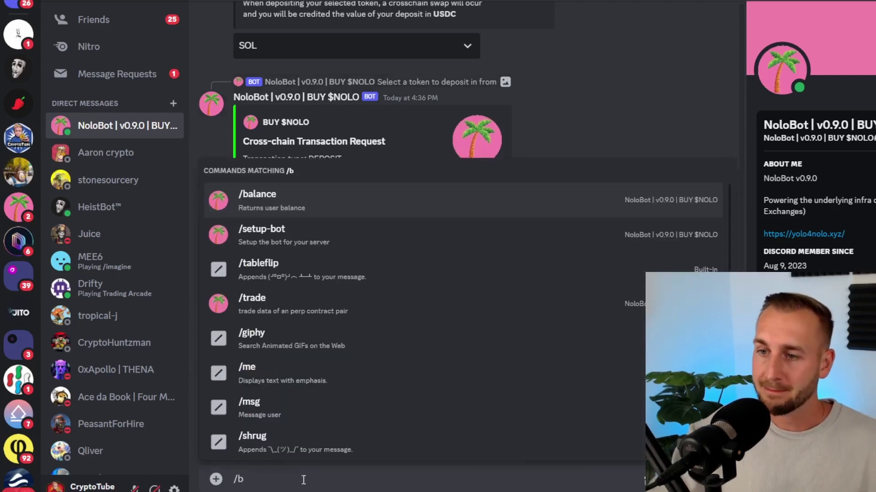
pyautogui.click(293, 207)
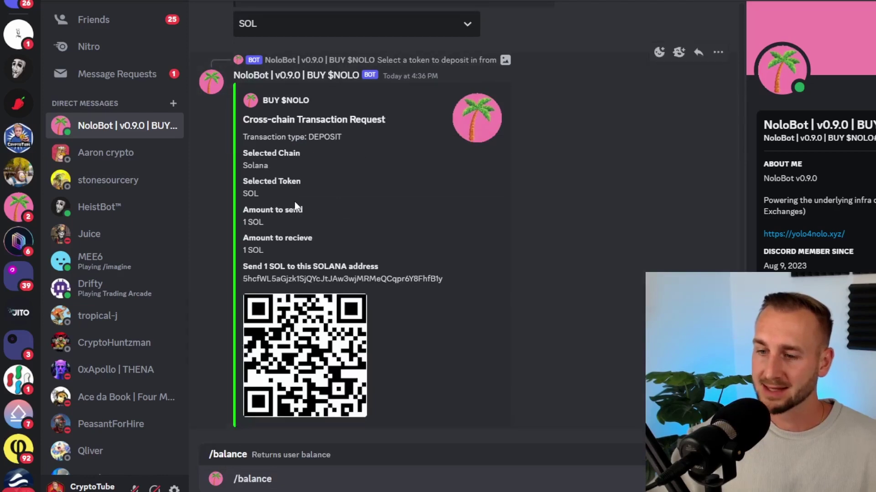
pyautogui.press('Return')
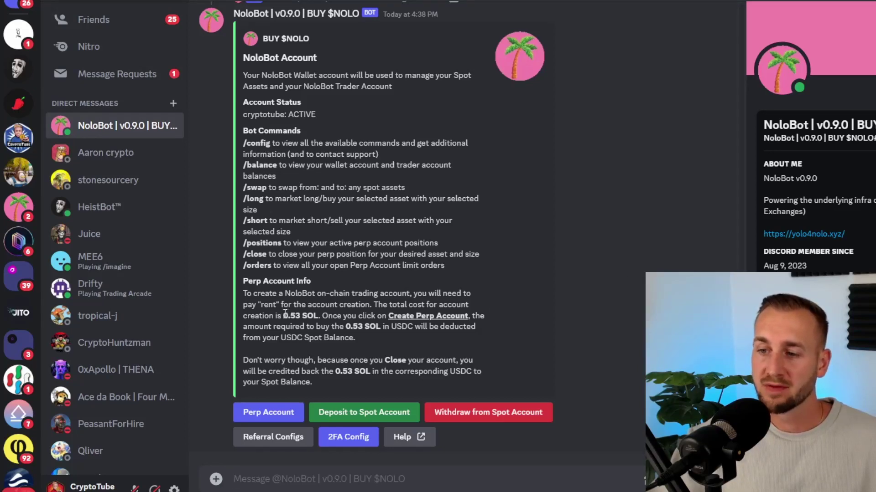
pyautogui.moveTo(282, 316); pyautogui.dragTo(456, 342)
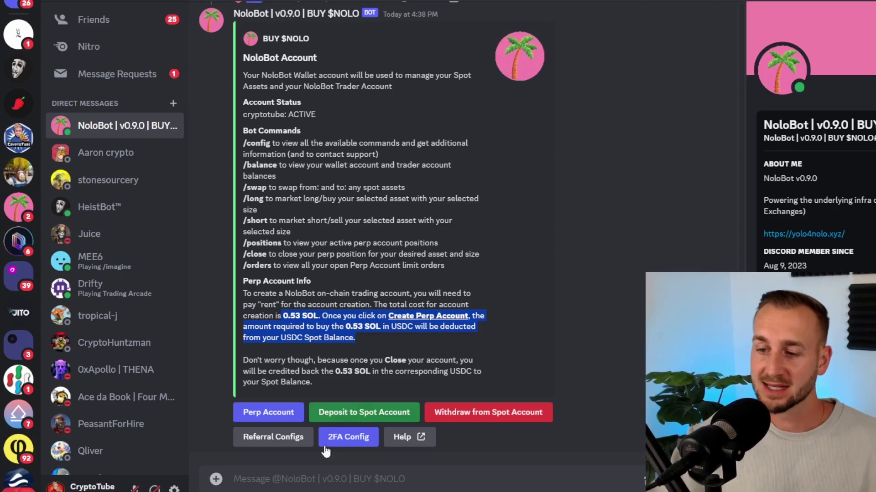
# Send a /swap command converting 0.4 SOL into USDC.
pyautogui.click(306, 473)
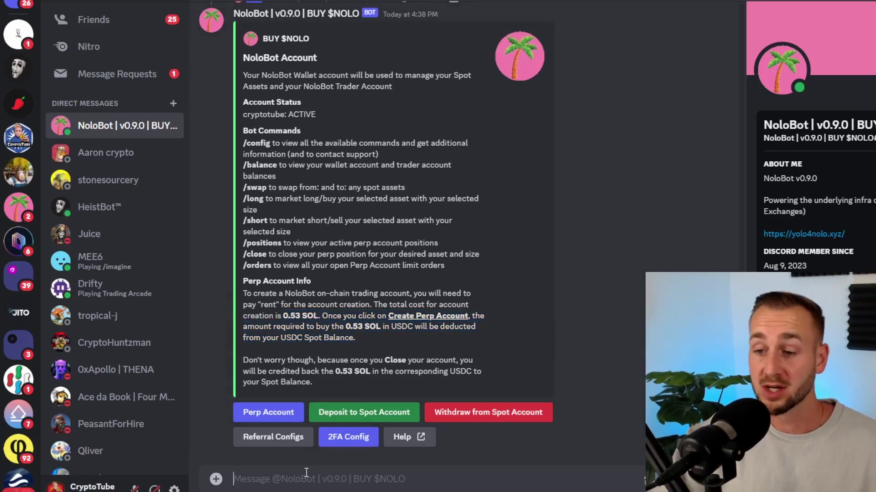
pyautogui.write('/s')
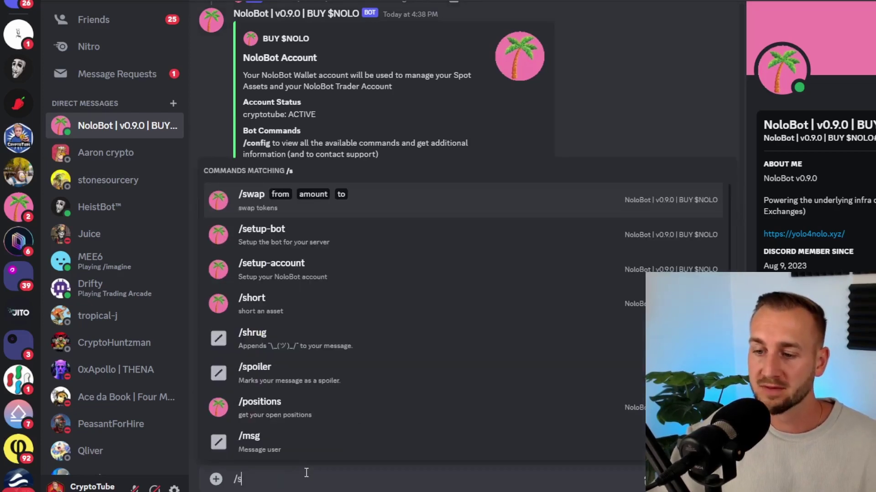
pyautogui.write('w')
pyautogui.click(363, 438)
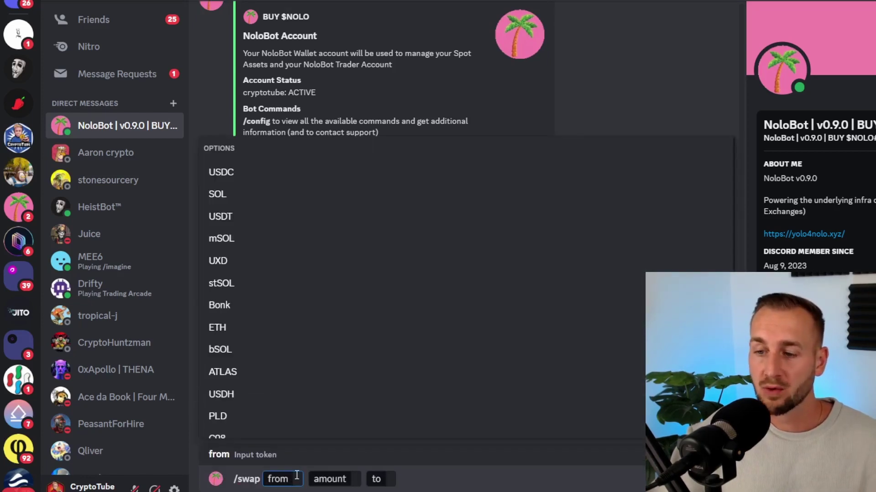
pyautogui.click(249, 197)
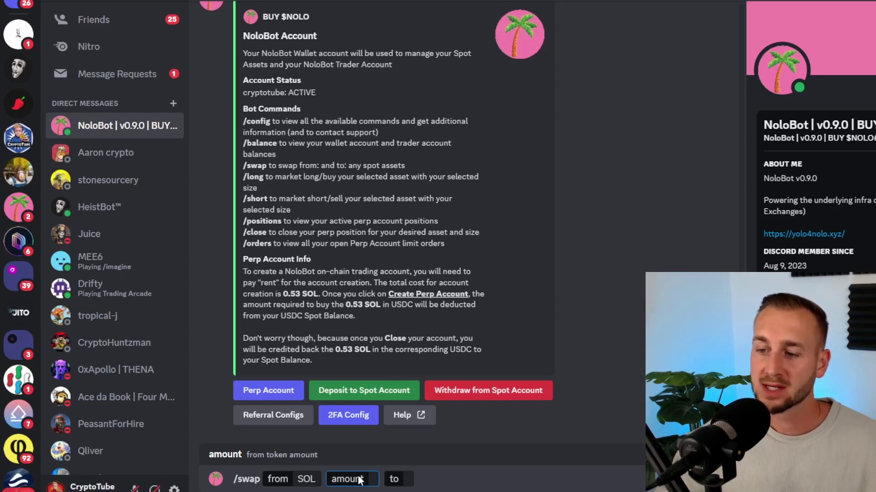
pyautogui.write('1')
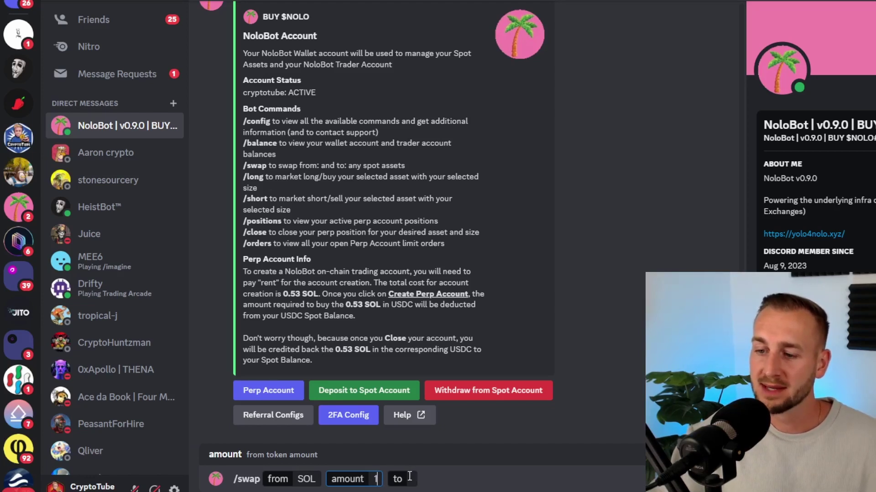
pyautogui.press('BackSpace')
pyautogui.write('0.4')
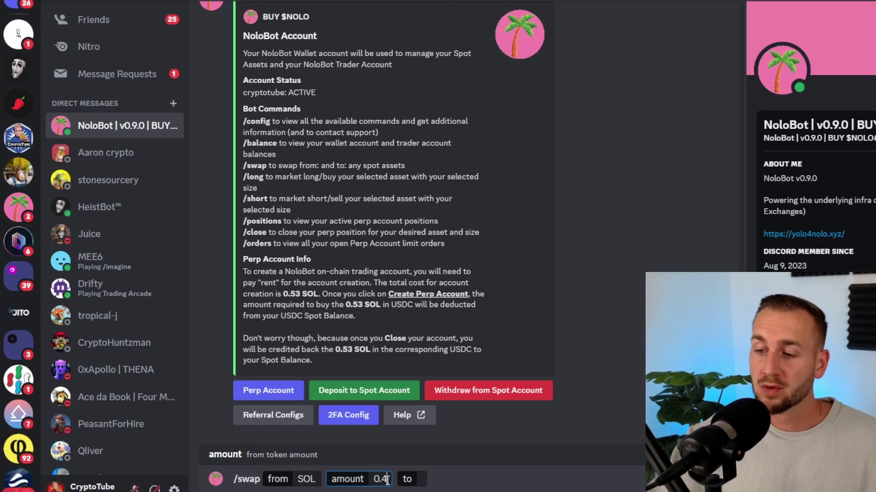
pyautogui.click(410, 479)
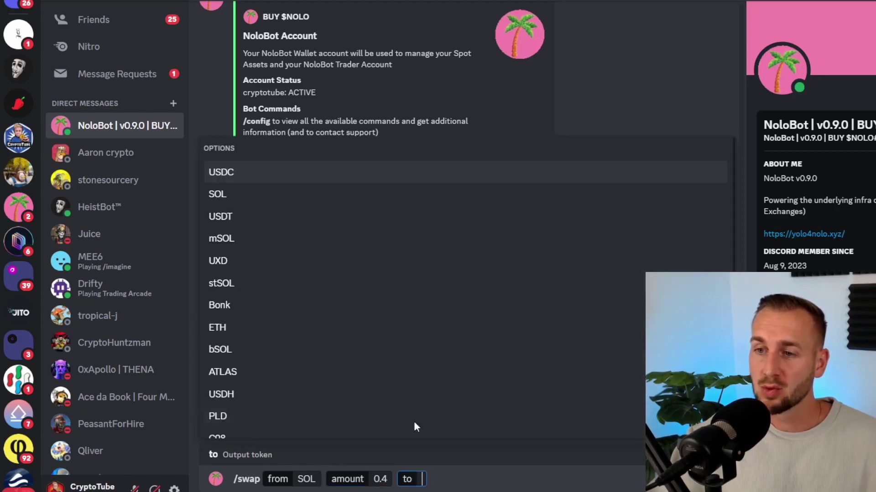
pyautogui.click(253, 176)
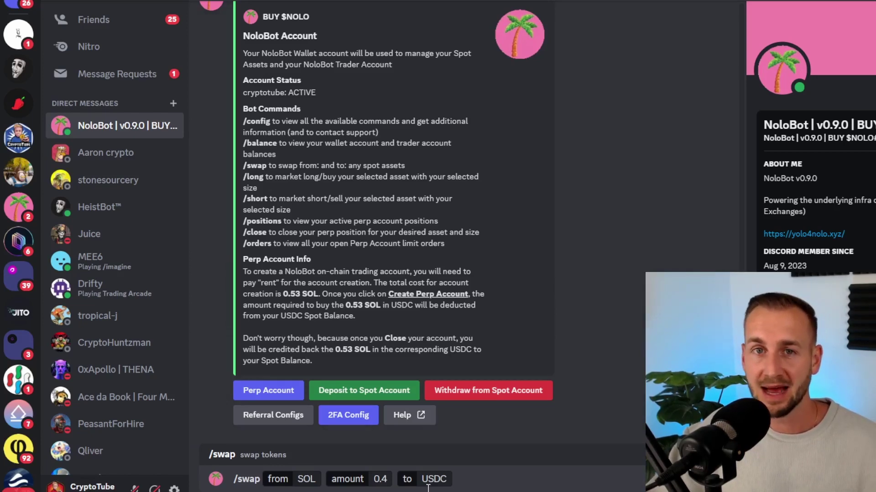
pyautogui.press('Return')
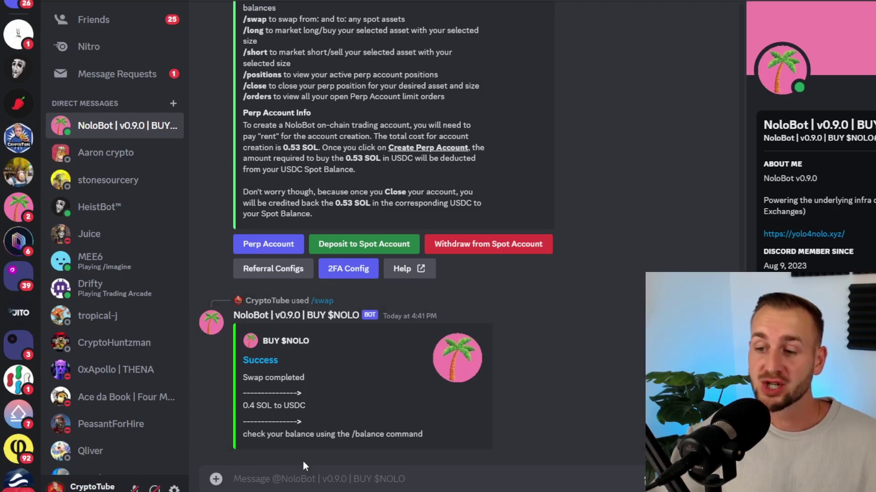
# Run /balance and highlight the new 10.59686 USDC spot balance.
pyautogui.write('/')
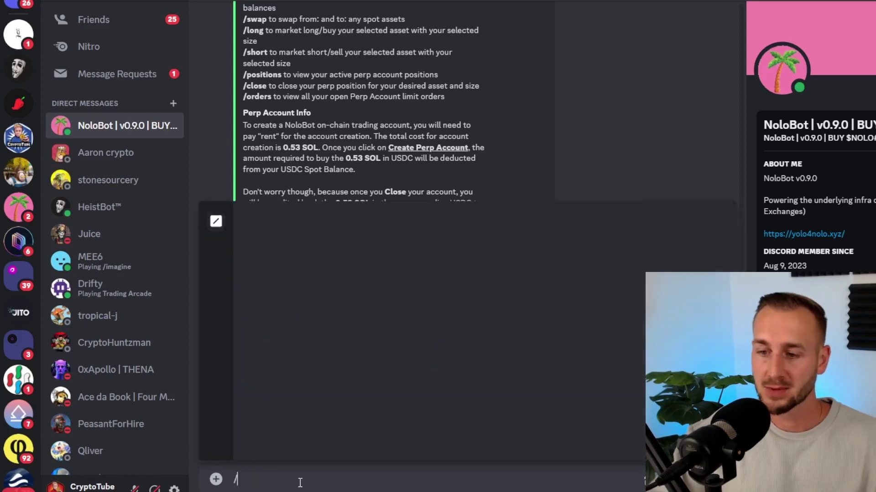
pyautogui.write('ba')
pyautogui.click(332, 447)
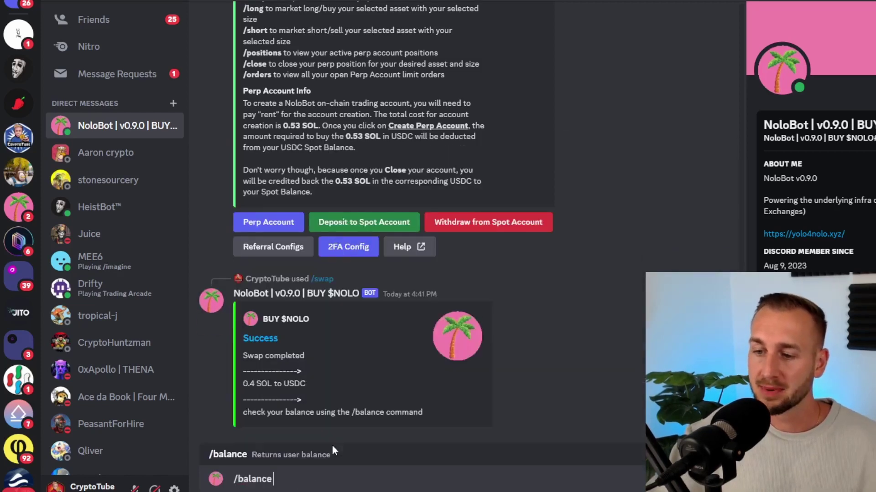
pyautogui.press('Return')
pyautogui.moveTo(308, 307); pyautogui.dragTo(242, 292)
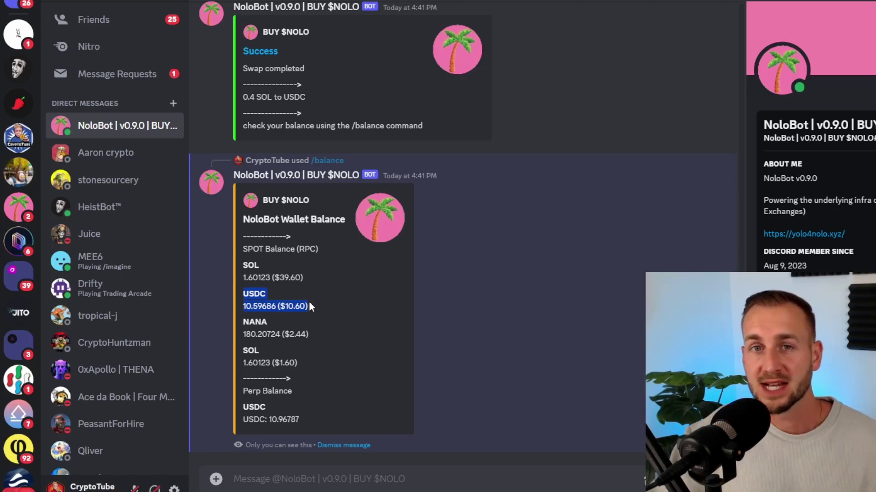
pyautogui.click(291, 480)
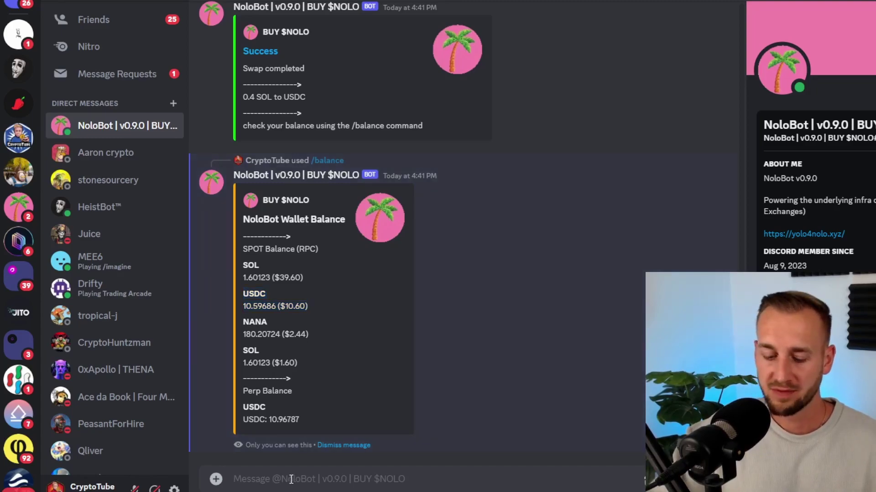
pyautogui.write('/com')
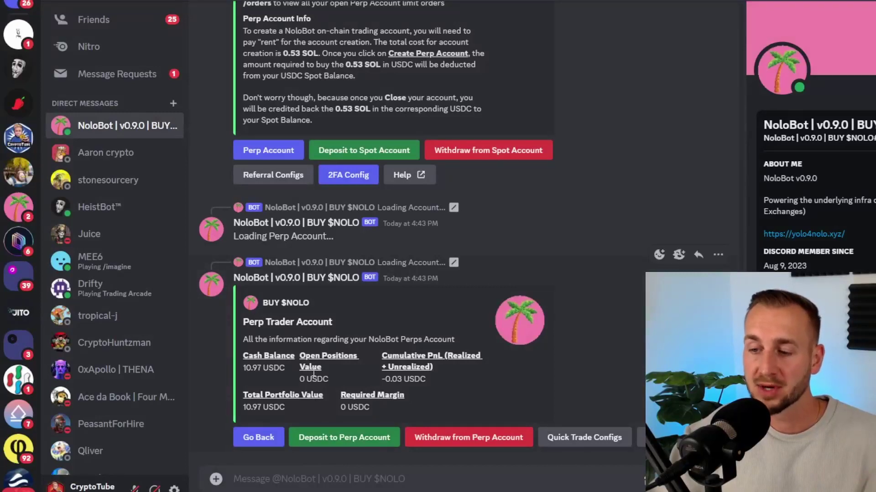
# Submit the Perp Account Funding form with a USDC amount of 5.
pyautogui.click(348, 439)
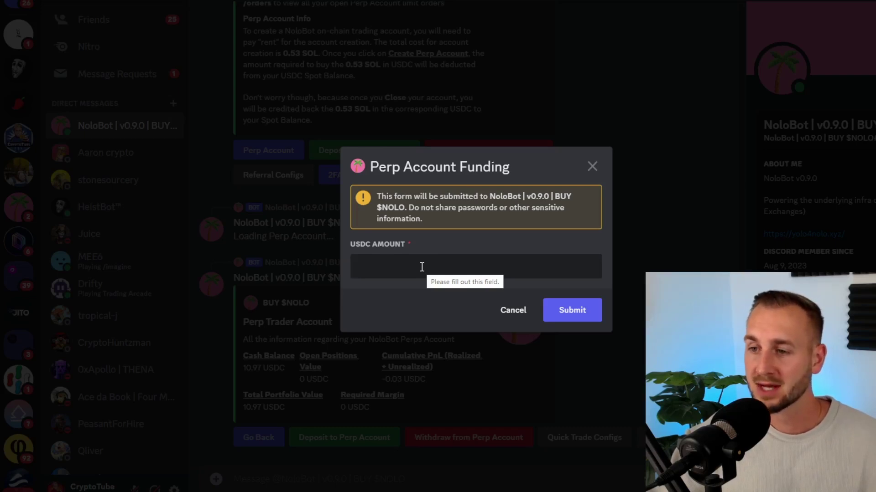
pyautogui.write('5')
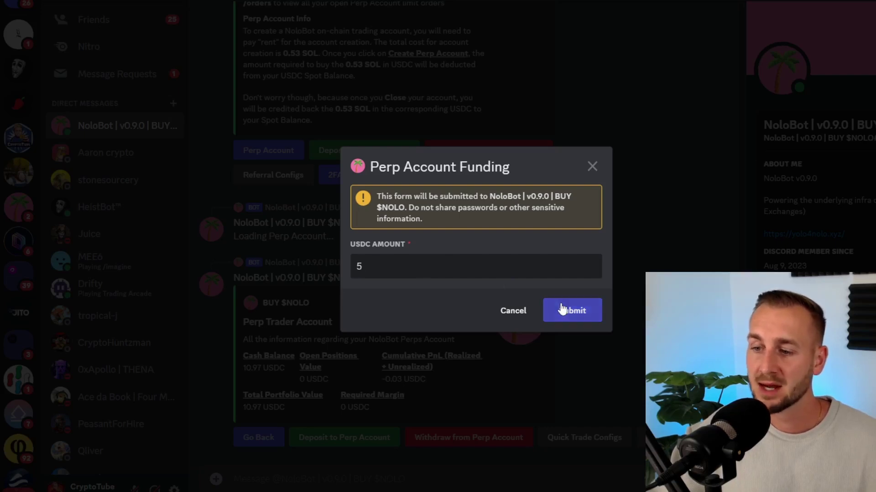
pyautogui.click(561, 305)
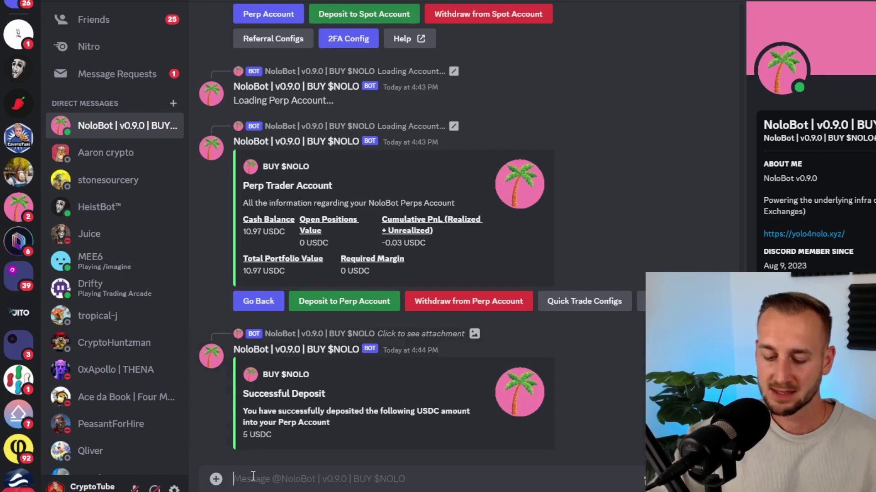
# Rerun /balance and highlight the 15.96787 USDC perp balance and the SOL spot balance.
pyautogui.write('/bal')
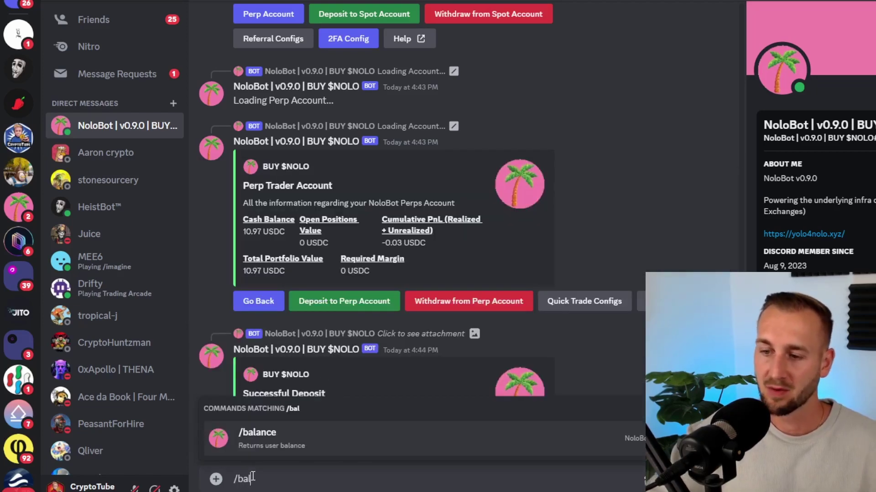
pyautogui.click(267, 441)
pyautogui.press('Return')
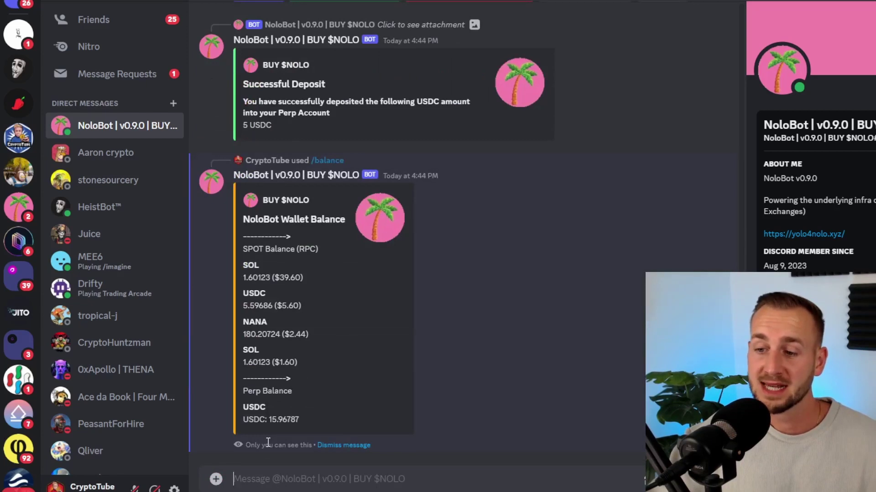
pyautogui.moveTo(243, 420); pyautogui.dragTo(305, 423)
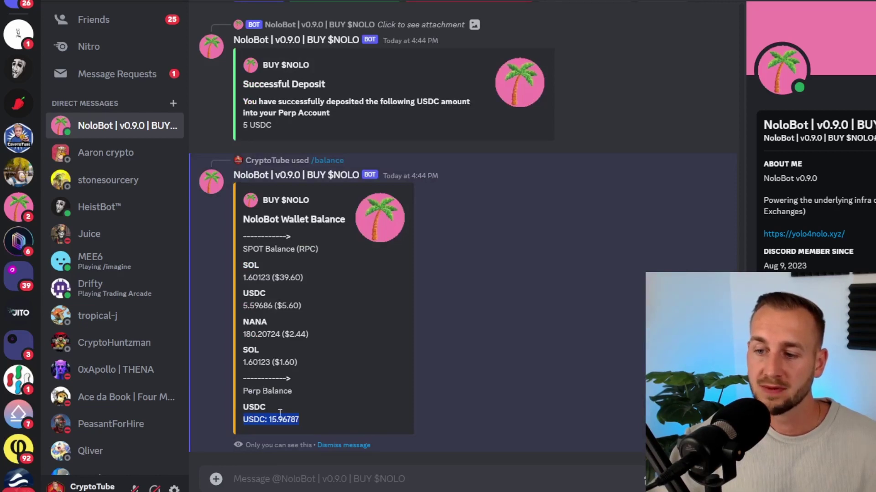
pyautogui.moveTo(243, 276); pyautogui.dragTo(297, 278)
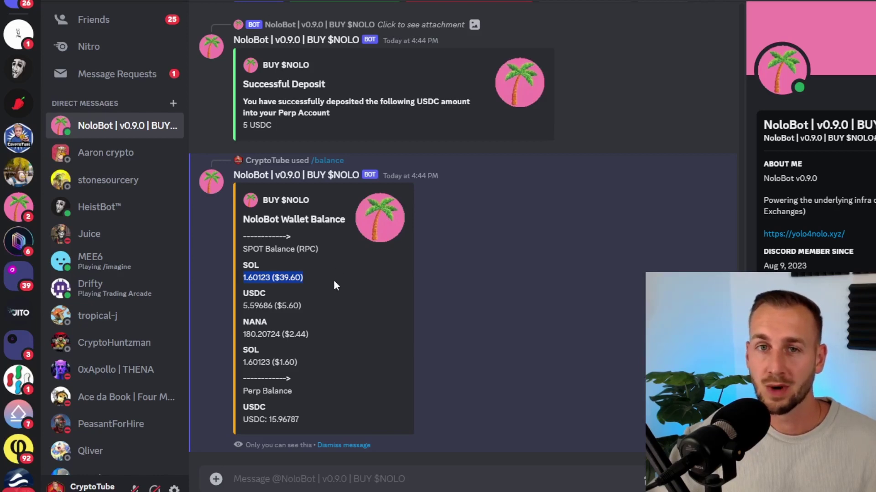
pyautogui.click(456, 269)
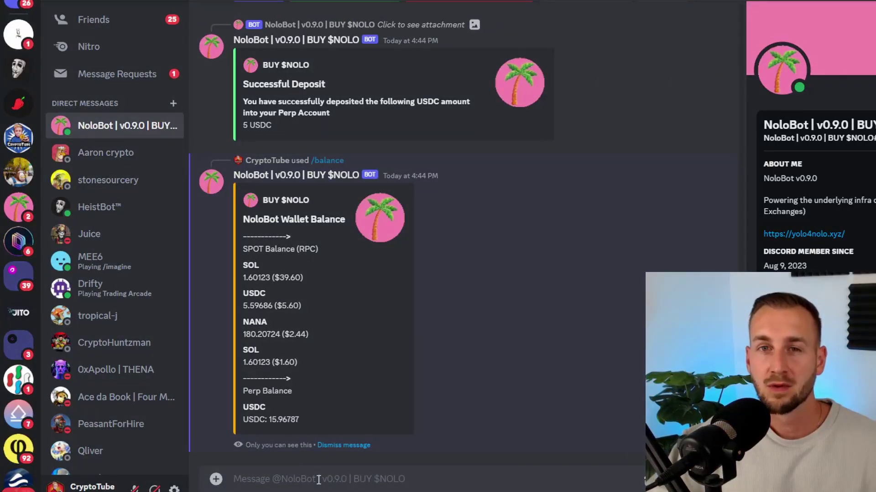
# Draft a /long command to NoloBot with contract SOLUSD-PERP and order type Market.
pyautogui.write('/lo')
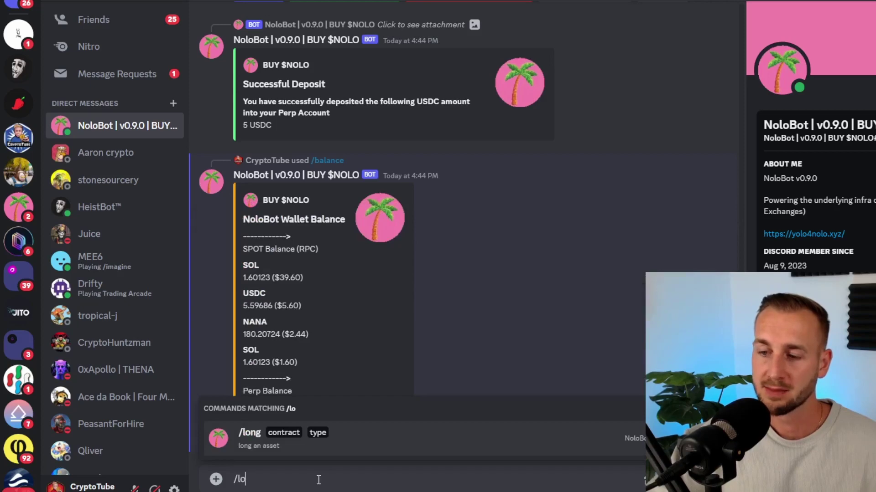
pyautogui.press('BackSpace')
pyautogui.press('BackSpace')
pyautogui.write('sh')
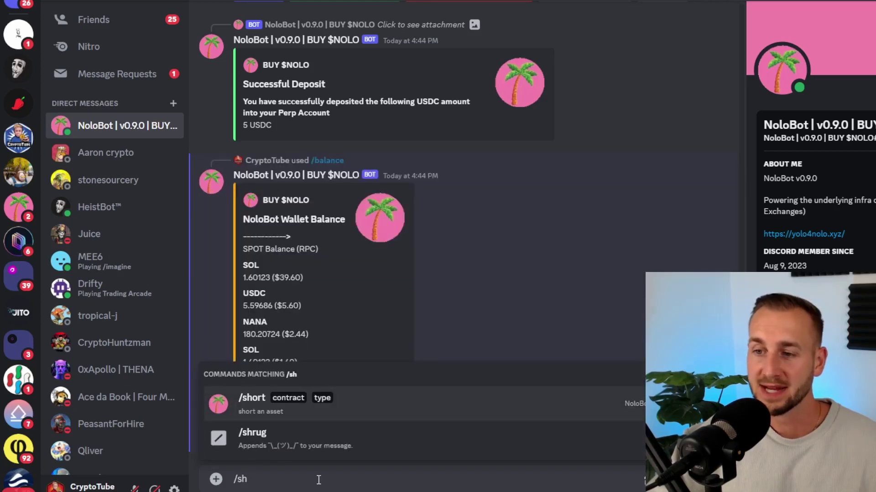
pyautogui.press('BackSpace')
pyautogui.press('BackSpace')
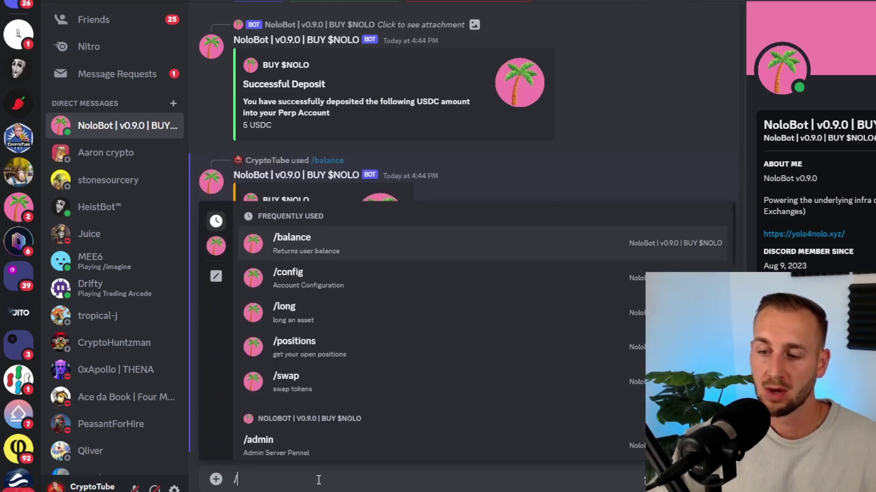
pyautogui.write('lo')
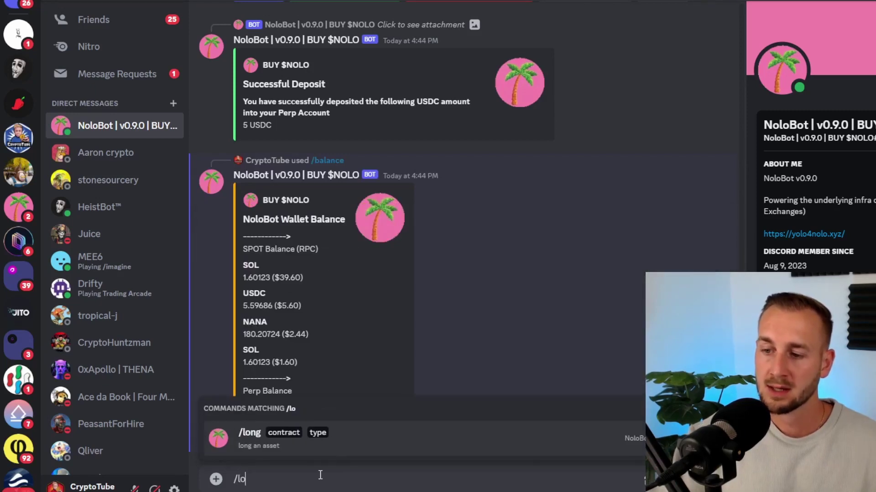
pyautogui.click(342, 442)
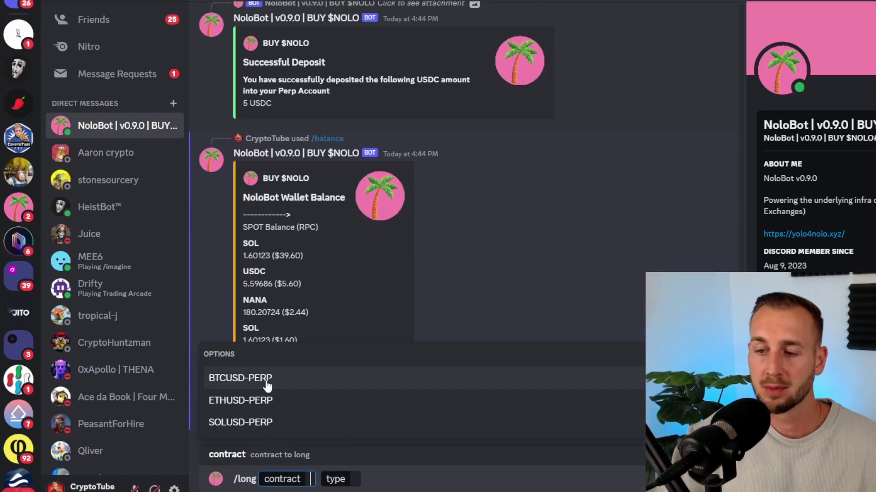
pyautogui.click(281, 421)
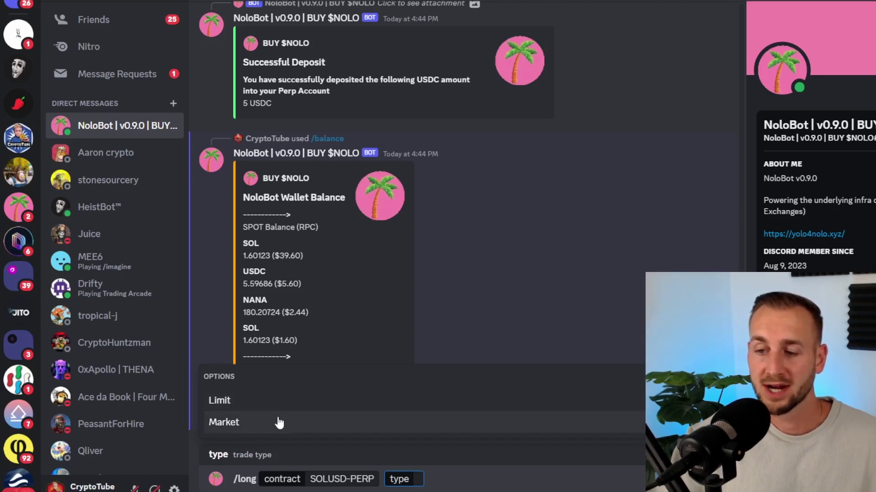
pyautogui.click(279, 422)
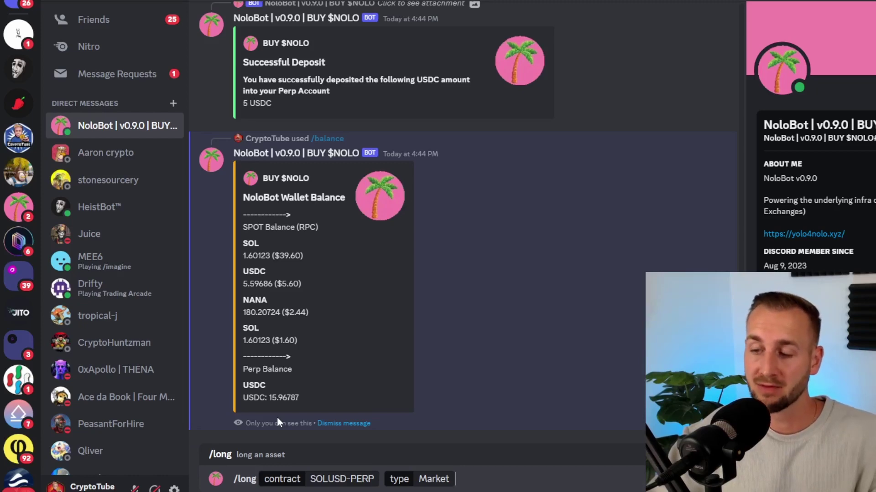
# Send the /long command and submit a trade size of 0.1 in the LONG Trade form.
pyautogui.press('Return')
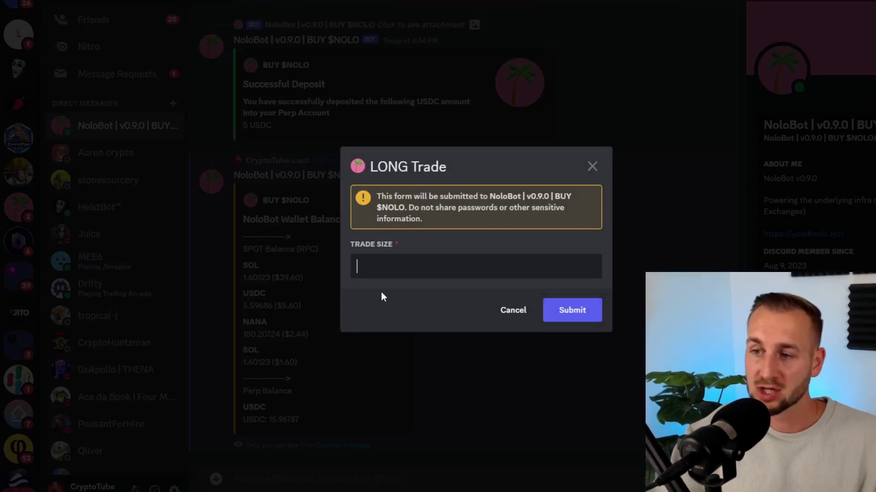
pyautogui.press('Return')
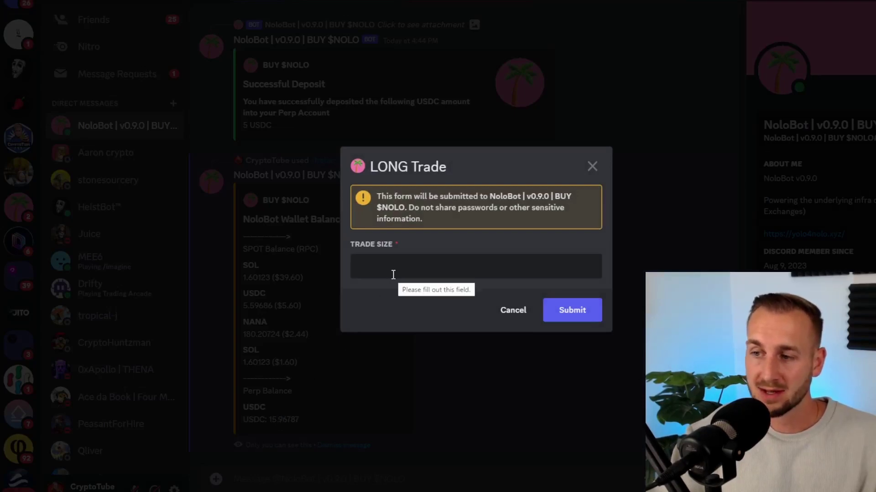
pyautogui.write('0.')
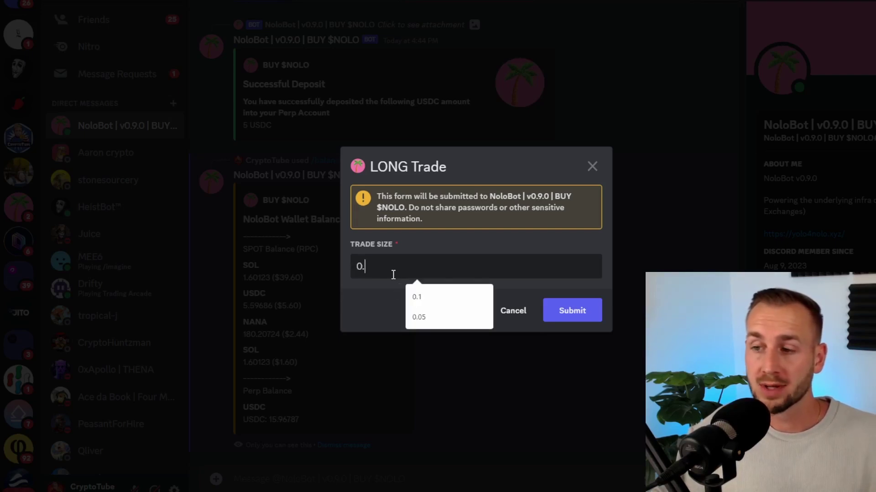
pyautogui.write('1')
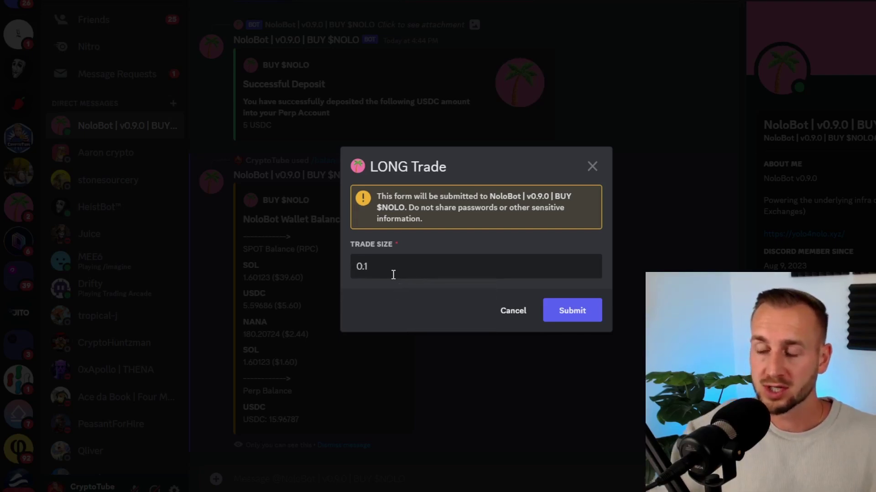
pyautogui.click(561, 315)
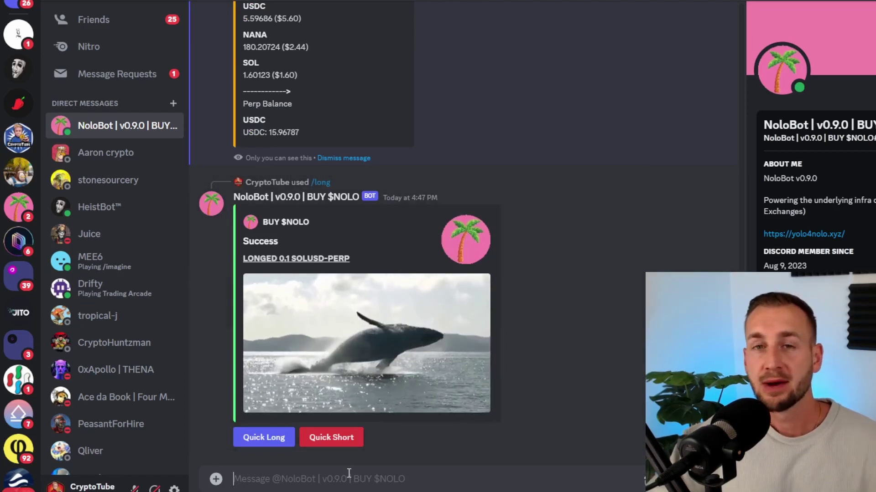
# Send /positions to list the open SOLUSD-PERP position.
pyautogui.write('/')
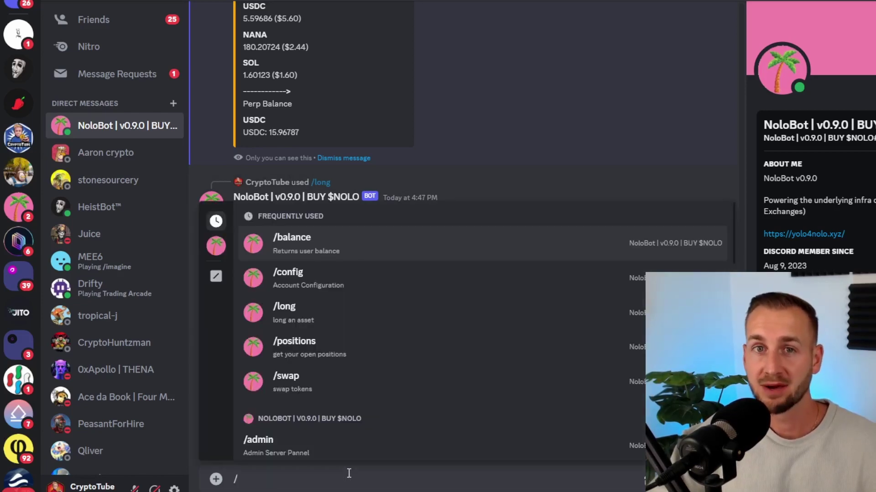
pyautogui.write('pos')
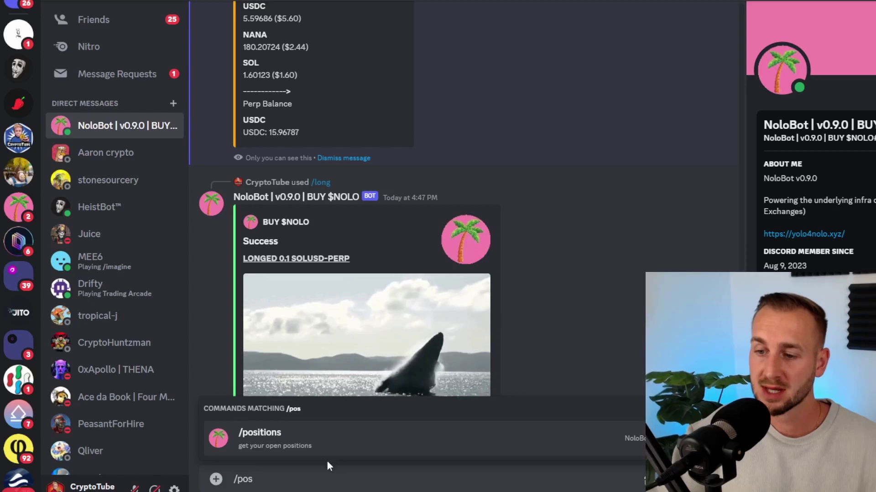
pyautogui.click(295, 446)
pyautogui.press('Return')
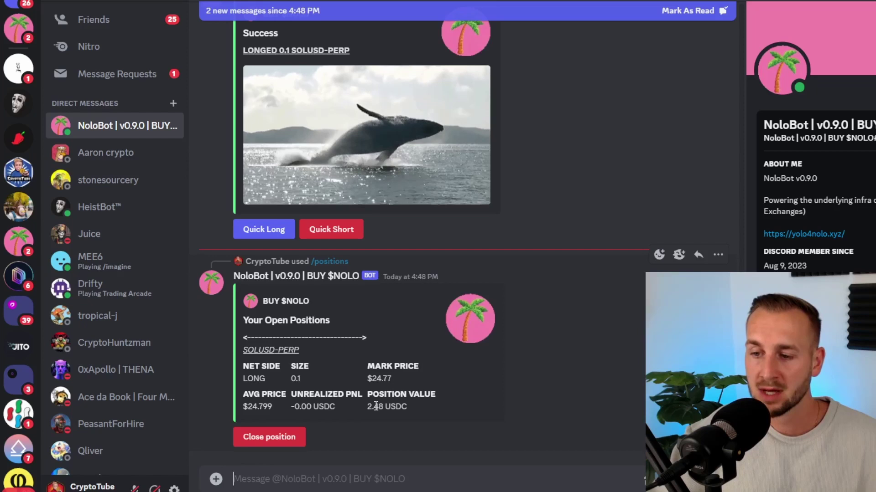
# Close position 1: SOLUSD-PERP with a sell market order.
pyautogui.click(277, 438)
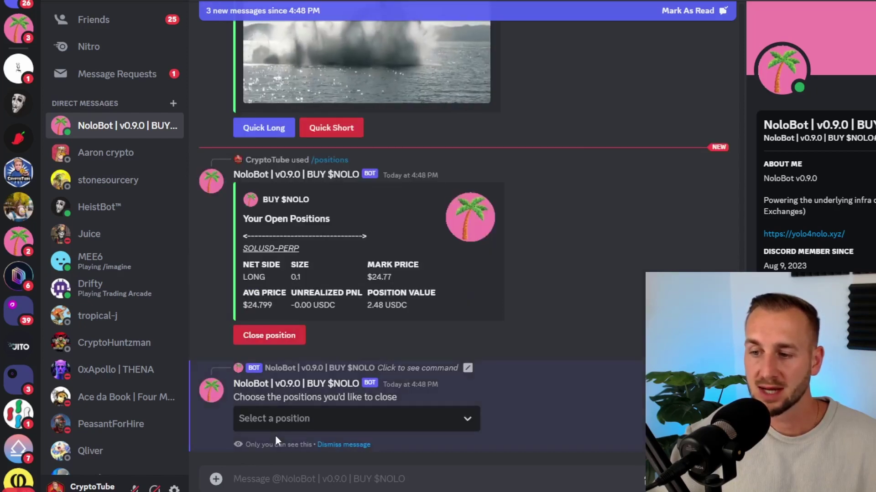
pyautogui.click(306, 428)
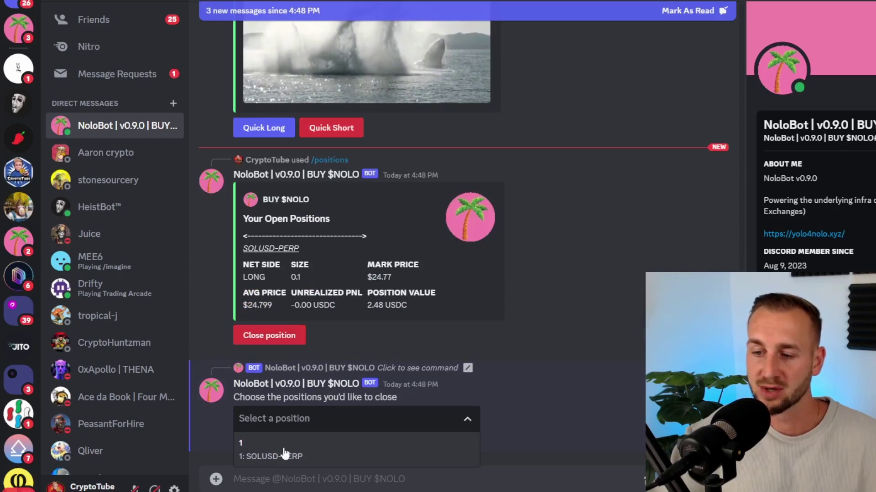
pyautogui.click(254, 456)
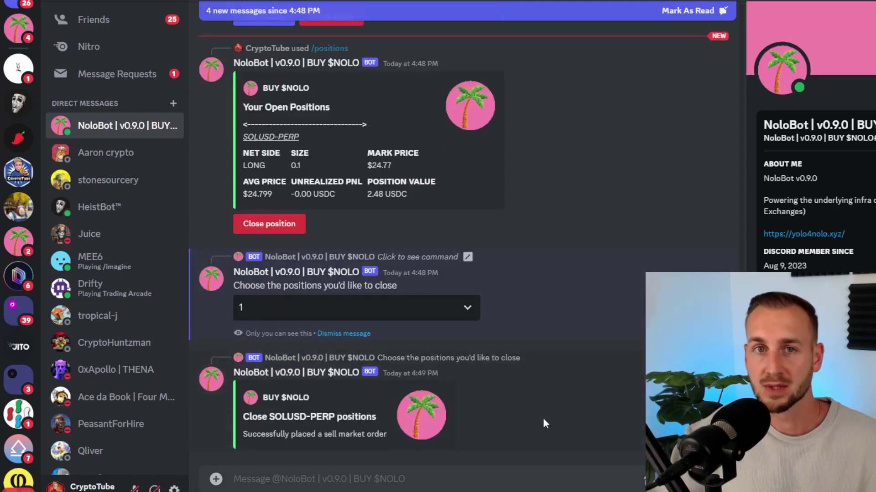
# Send a /swap from USDC to NANA for an amount of 2.
pyautogui.write('/')
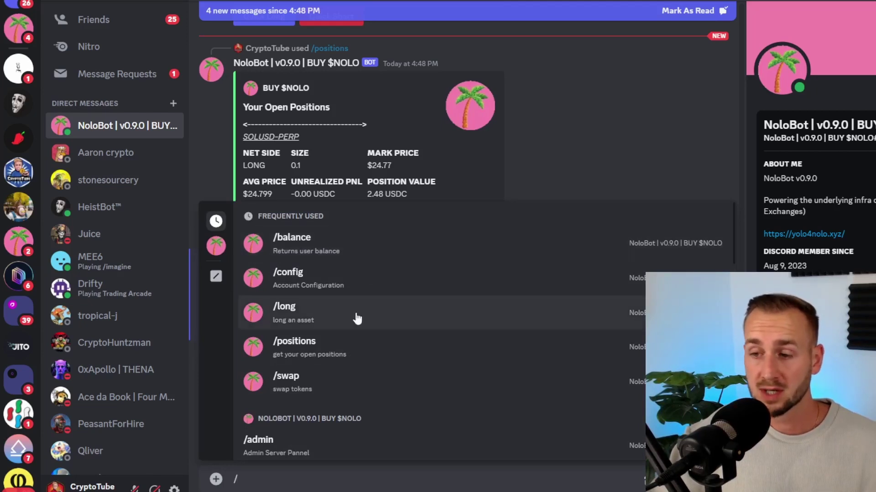
pyautogui.click(336, 377)
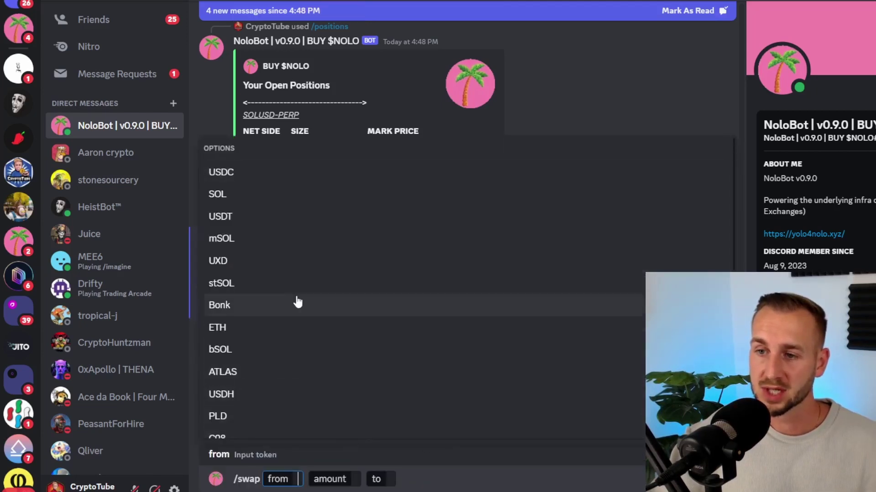
pyautogui.click(242, 179)
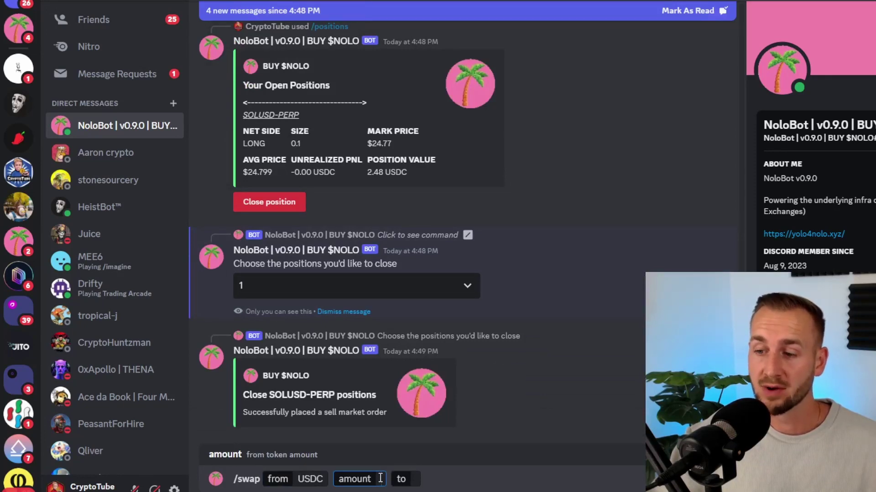
pyautogui.write('1')
pyautogui.press('Tab')
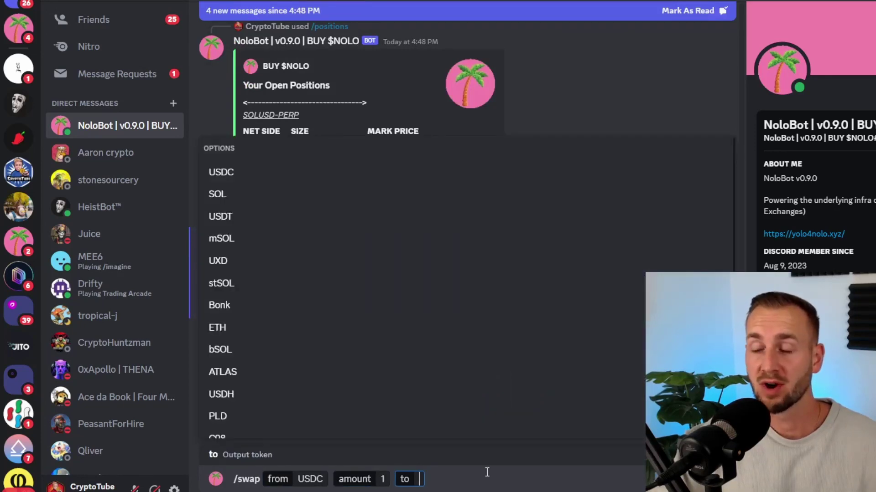
pyautogui.write('nana')
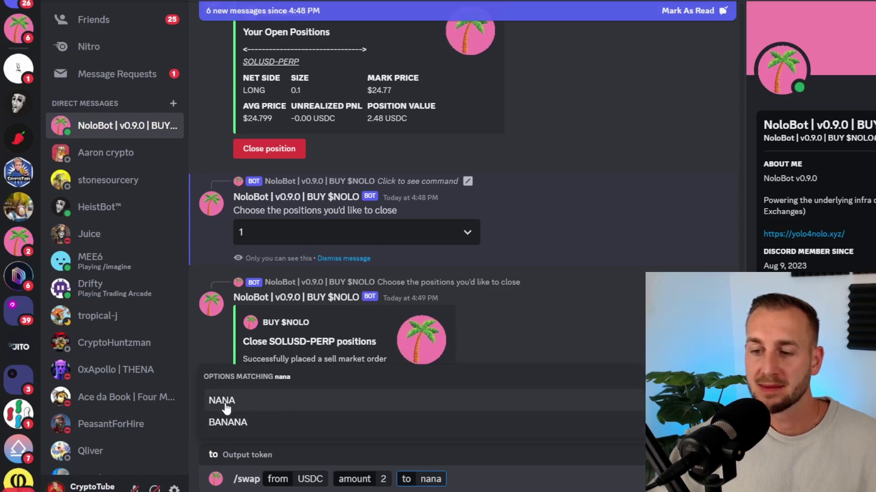
pyautogui.click(257, 405)
pyautogui.press('Return')
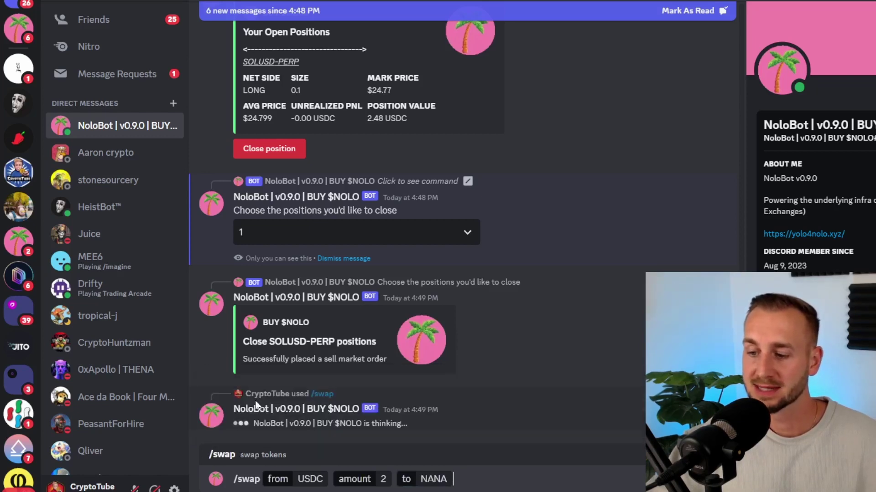
pyautogui.press('Return')
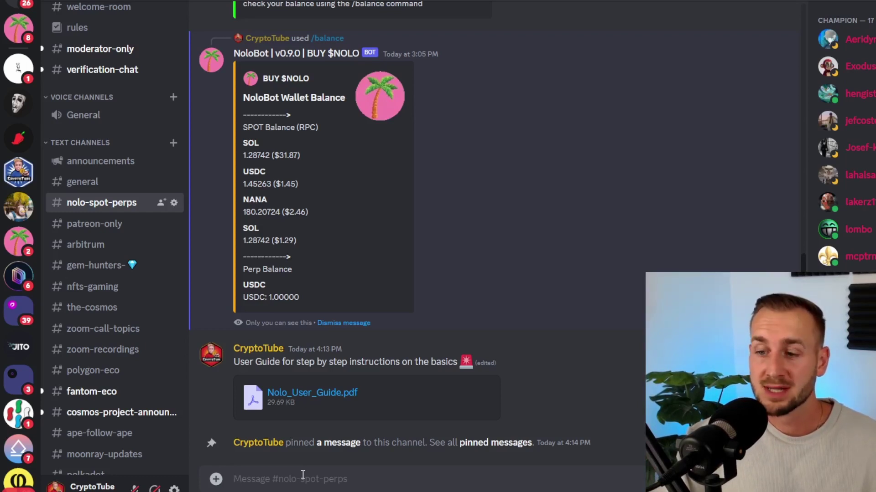
# Enter /long in #nolo-spot-perps for a 0.2 SOLUSD-PERP long, then return to the NoloBot DM.
pyautogui.write('/lom')
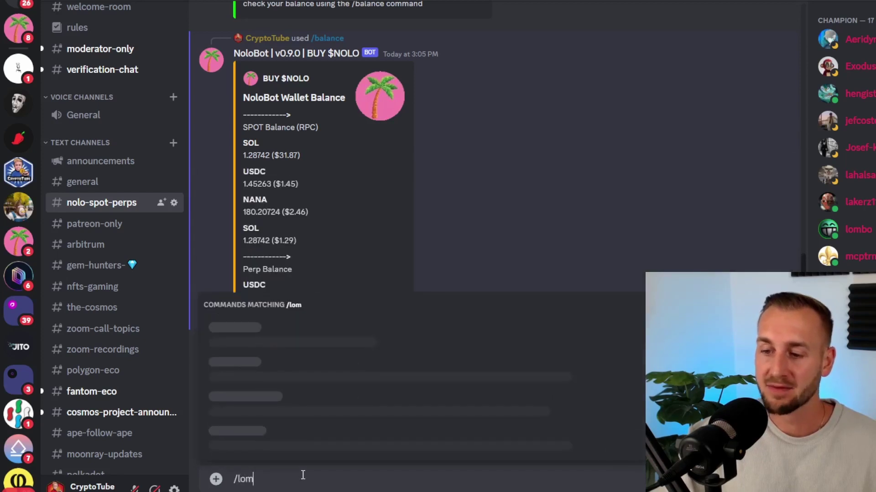
pyautogui.press('BackSpace')
pyautogui.write('ng')
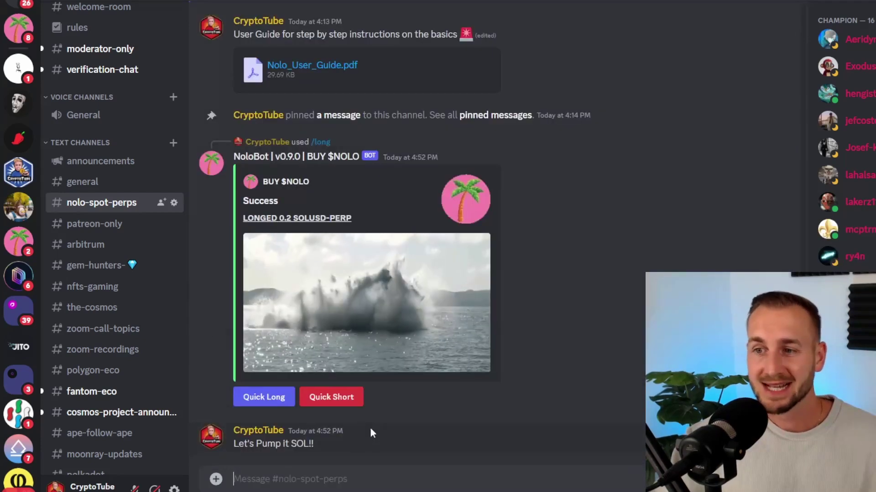
pyautogui.click(22, 36)
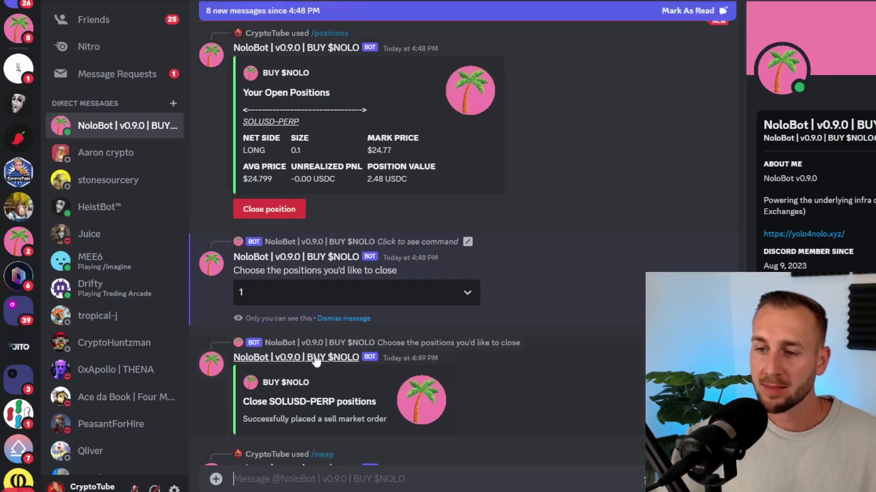
# Send /config in the NoloBot DM to show the NoloBot Account panel.
pyautogui.scroll(-3, 281, 402)
pyautogui.write('/config')
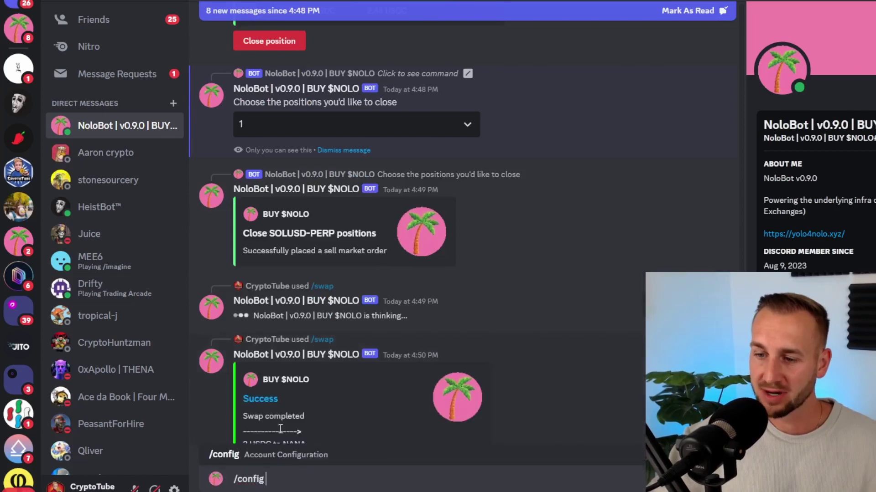
pyautogui.click(281, 430)
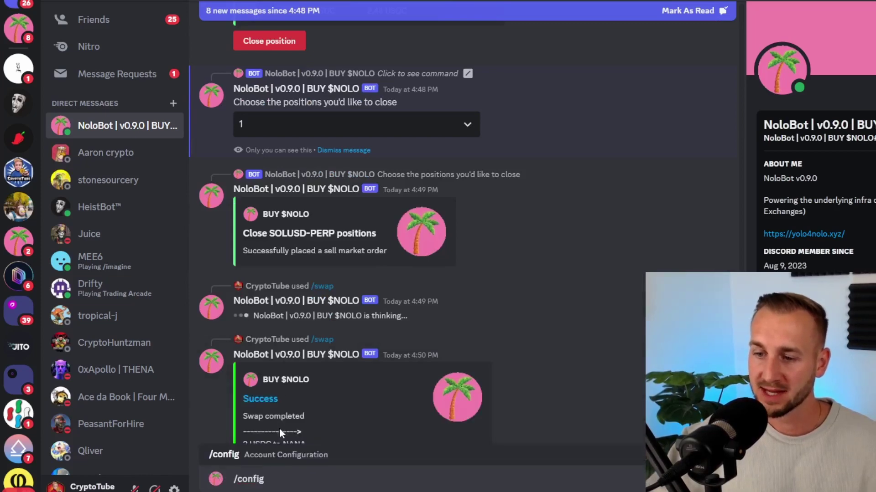
pyautogui.press('Return')
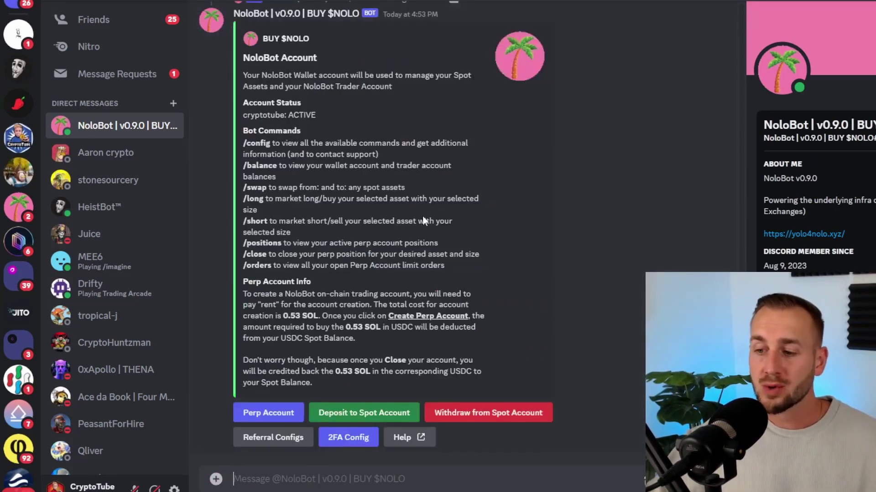